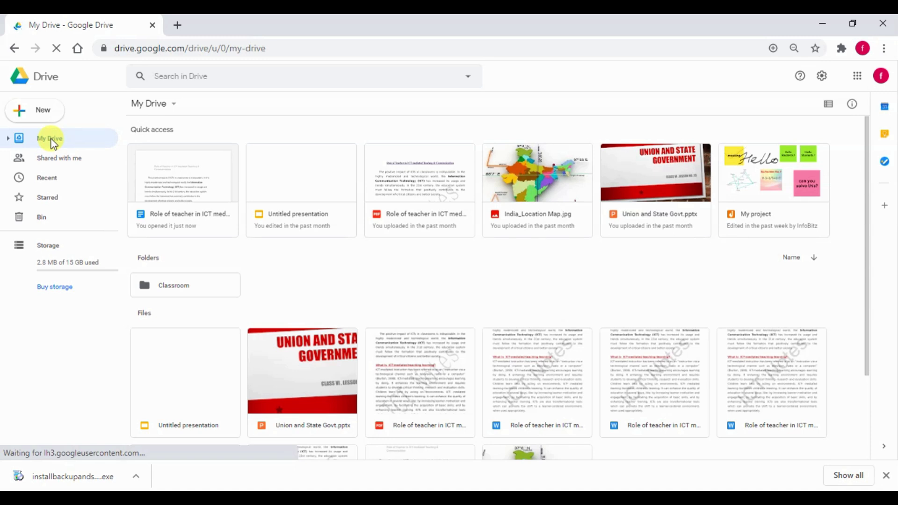
- Create and close a blank Google Doc, browse the More create options, then view Shared with me
{"action": "left_click", "coordinate": [168, 106]}
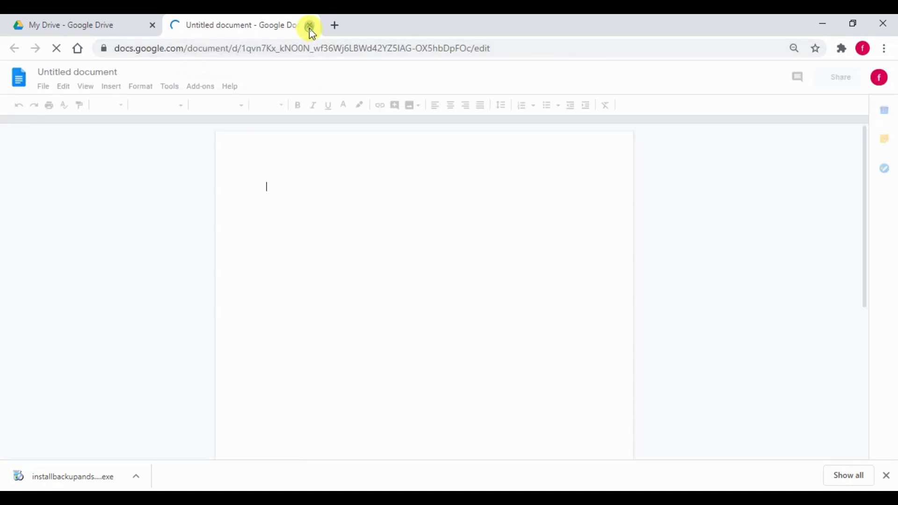
{"action": "left_click", "coordinate": [310, 25]}
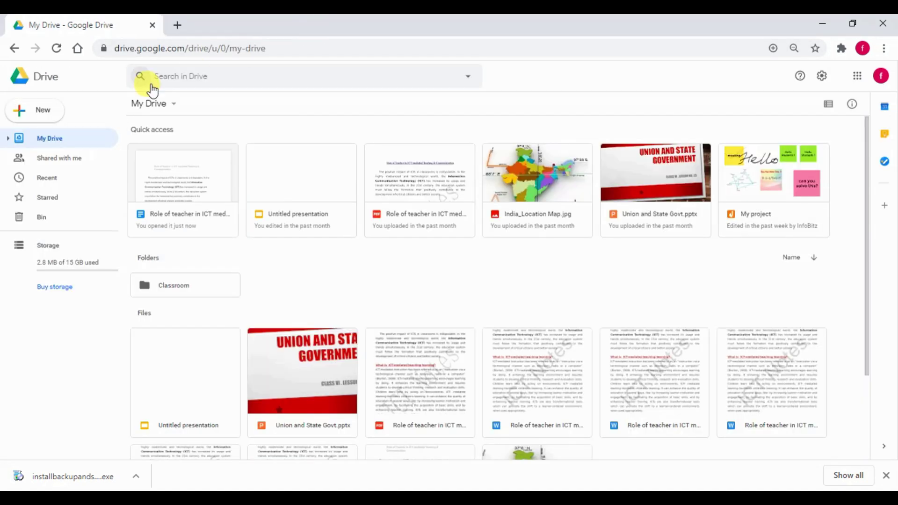
{"action": "left_click", "coordinate": [161, 103]}
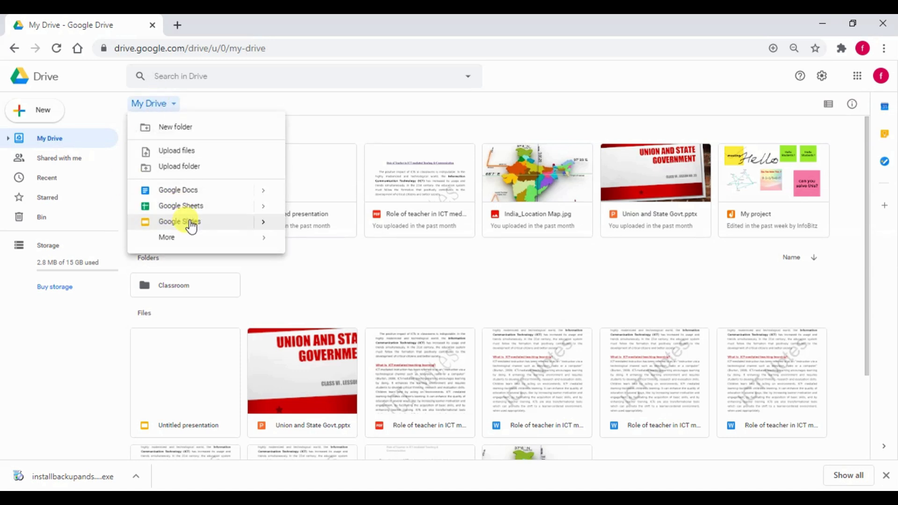
{"action": "mouse_move", "coordinate": [186, 242]}
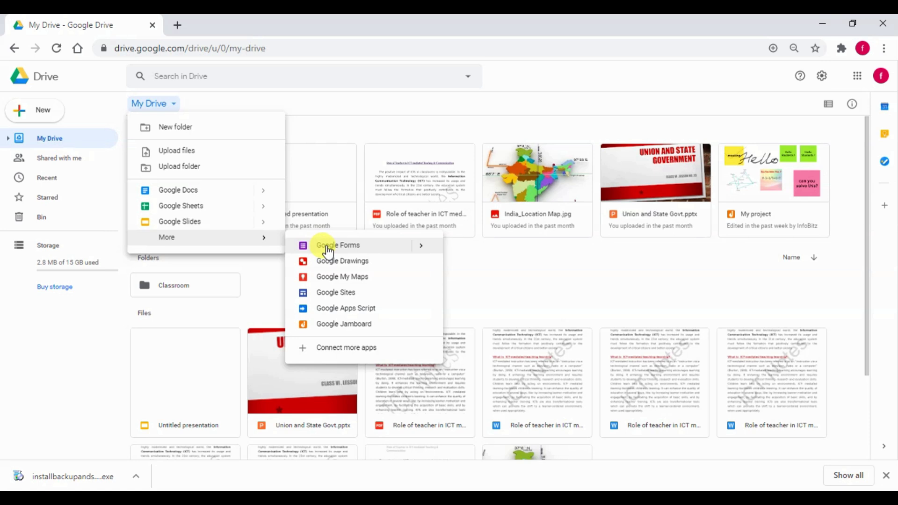
{"action": "left_click", "coordinate": [61, 160]}
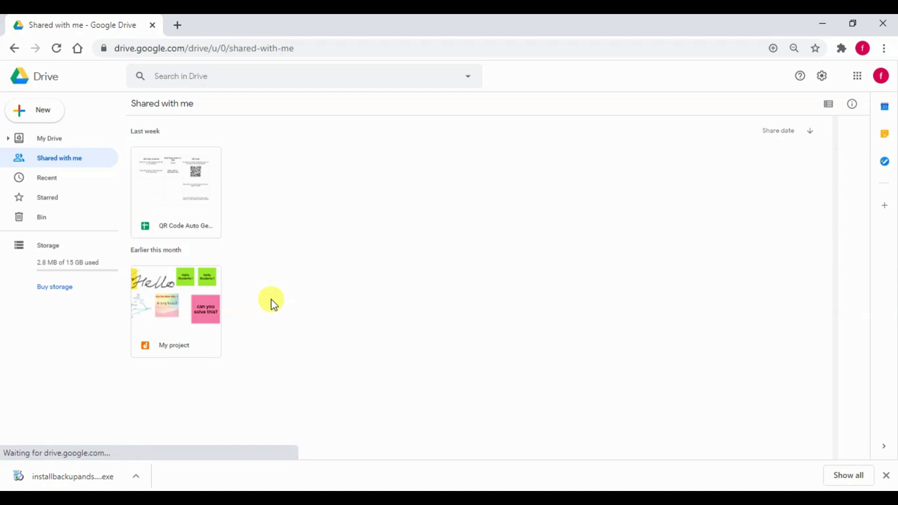
- Show the storage usage breakdown and dismiss the Backup and Sync 'Installation complete.' notice
{"action": "left_click", "coordinate": [69, 263]}
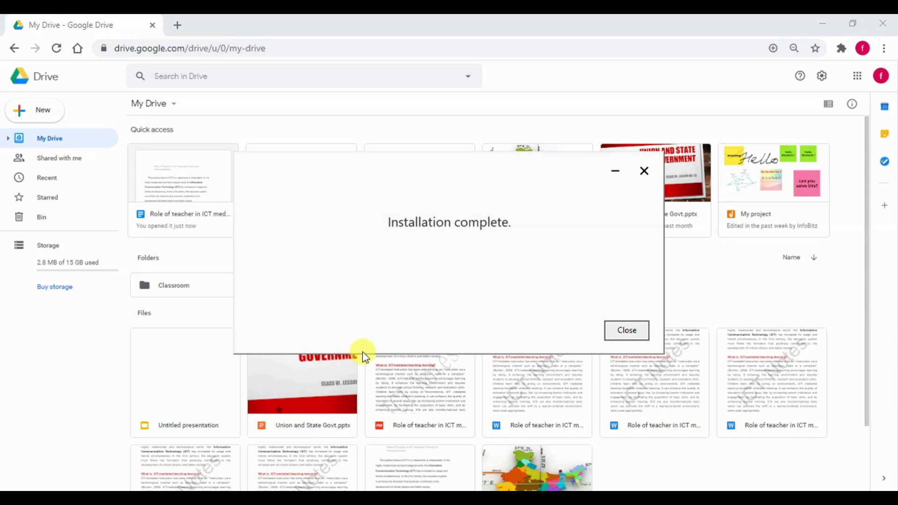
{"action": "left_click", "coordinate": [612, 333]}
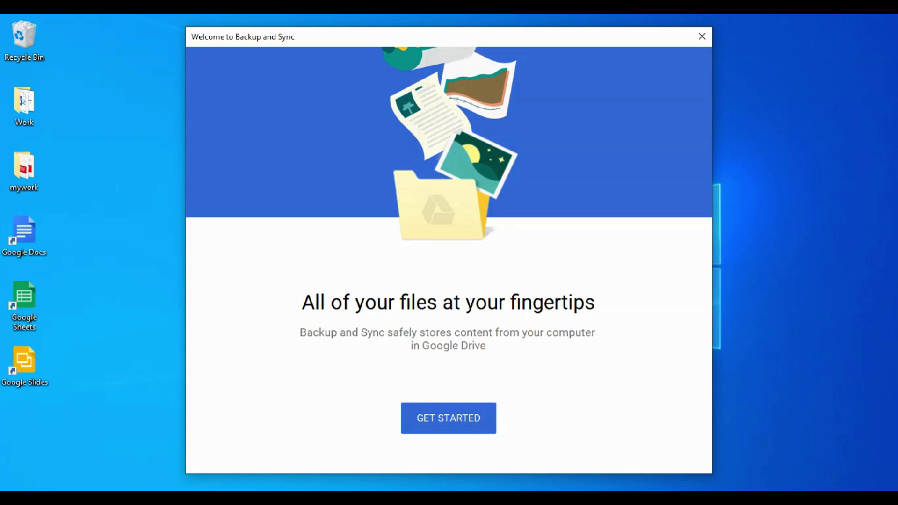
- Start Backup and Sync setup and sign in with the Google account email and password
{"action": "left_click", "coordinate": [466, 419]}
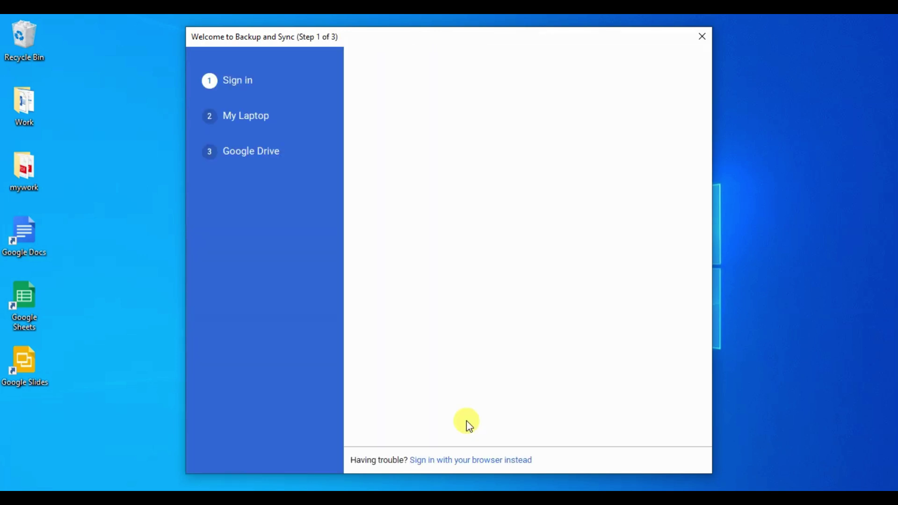
{"action": "left_click", "coordinate": [524, 209]}
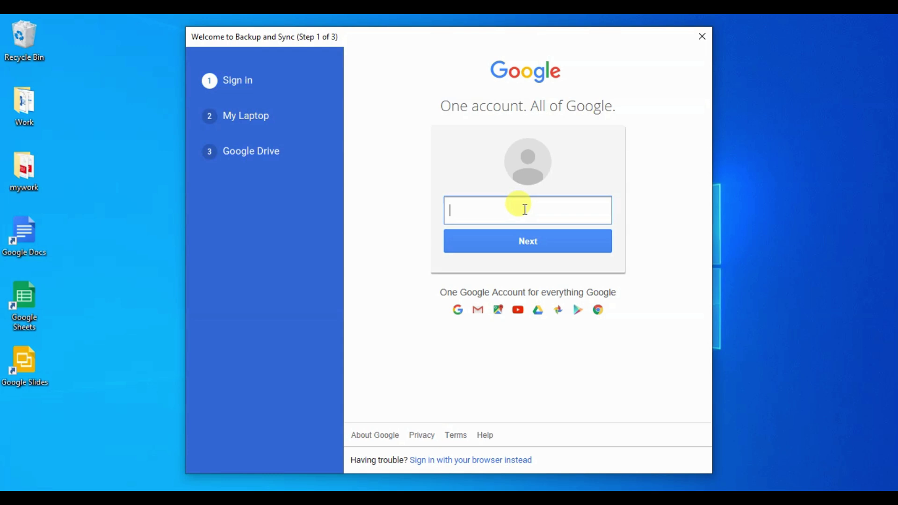
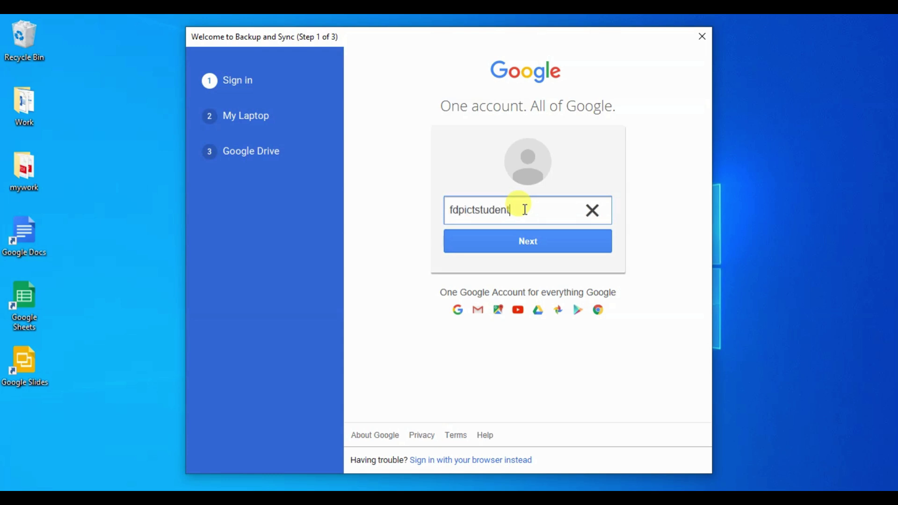
{"action": "key", "text": "Return"}
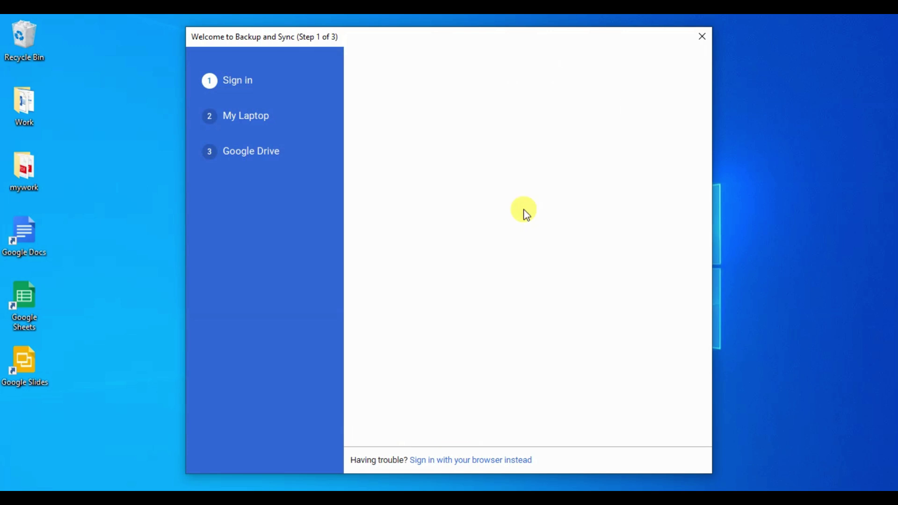
{"action": "type", "text": "••"}
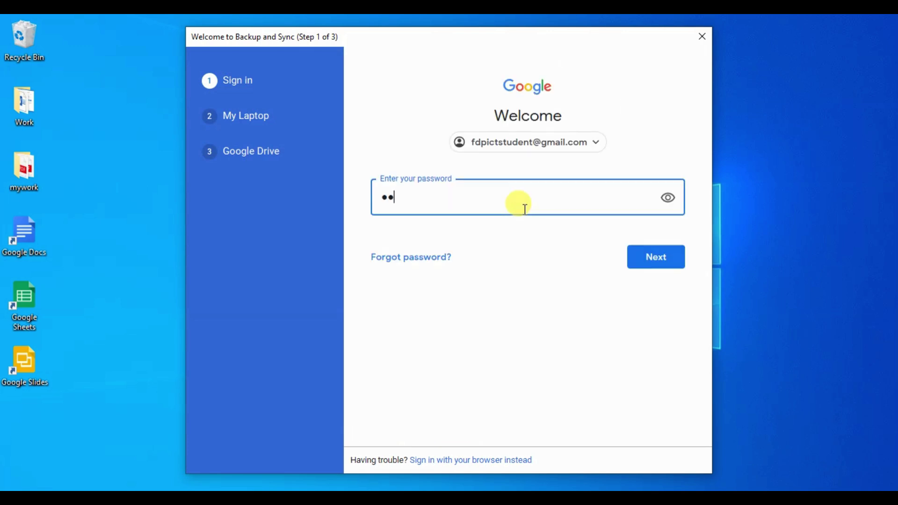
{"action": "type", "text": "•••••••••"}
{"action": "left_click", "coordinate": [636, 260]}
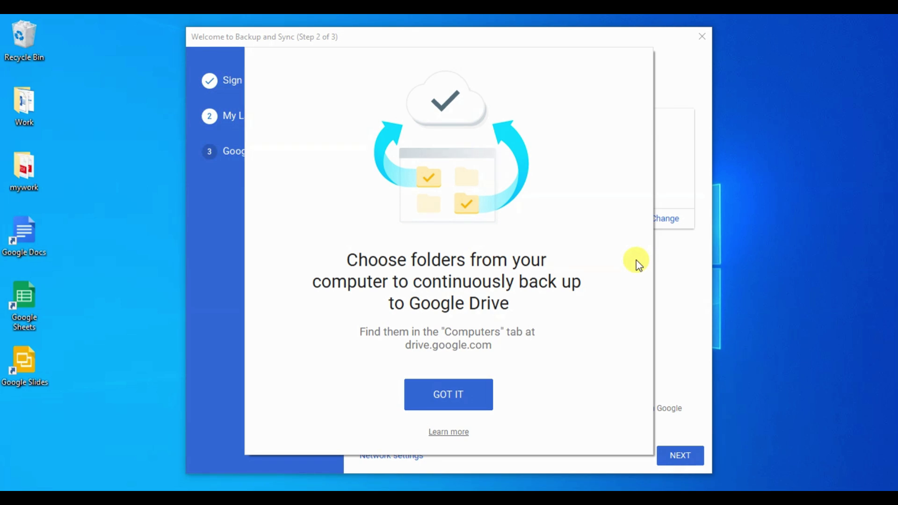
- Untick Desktop, Documents and Pictures and add Desktop > mywork as the only backup folder
{"action": "left_click", "coordinate": [458, 397]}
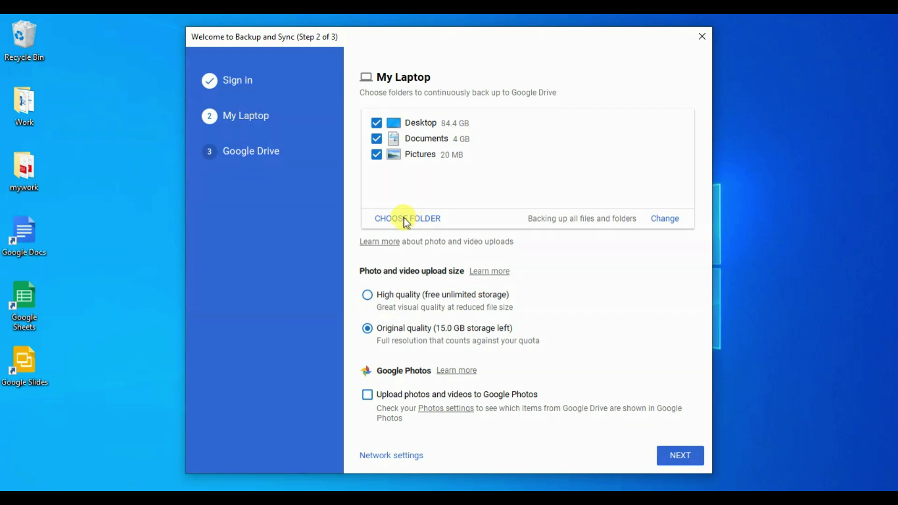
{"action": "left_click", "coordinate": [377, 123]}
{"action": "left_click", "coordinate": [376, 139]}
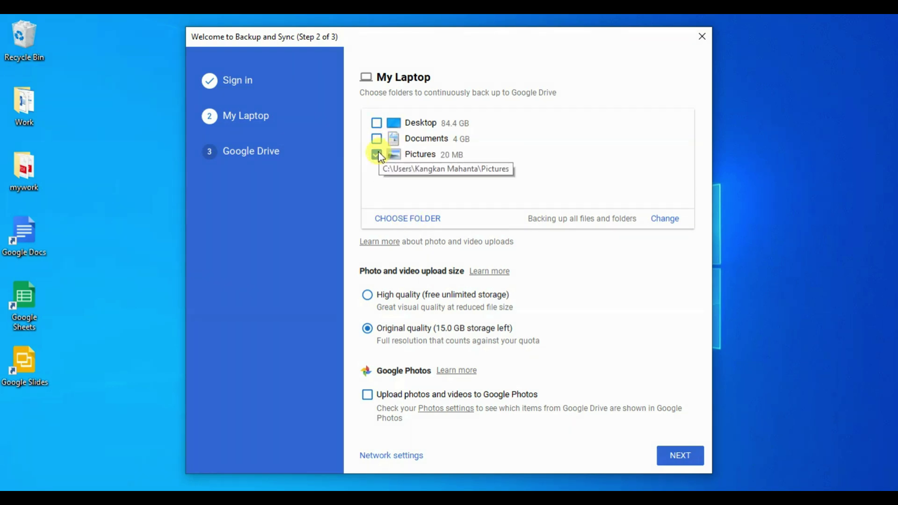
{"action": "left_click", "coordinate": [376, 154]}
{"action": "left_click", "coordinate": [395, 218]}
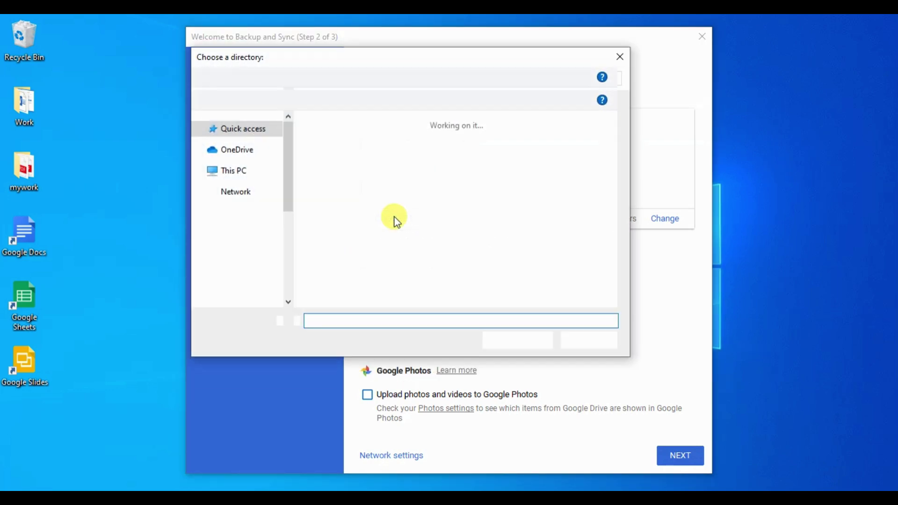
{"action": "left_click", "coordinate": [249, 148]}
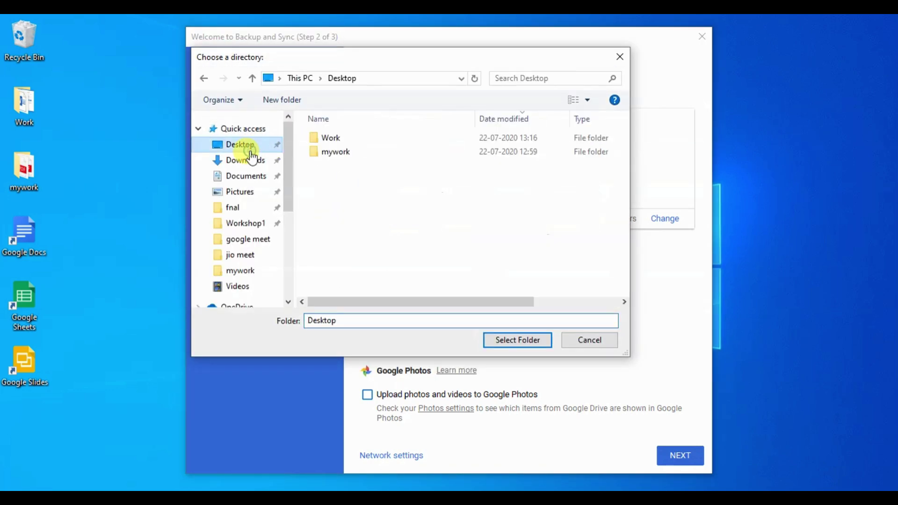
{"action": "left_click", "coordinate": [328, 153]}
{"action": "left_click", "coordinate": [517, 337]}
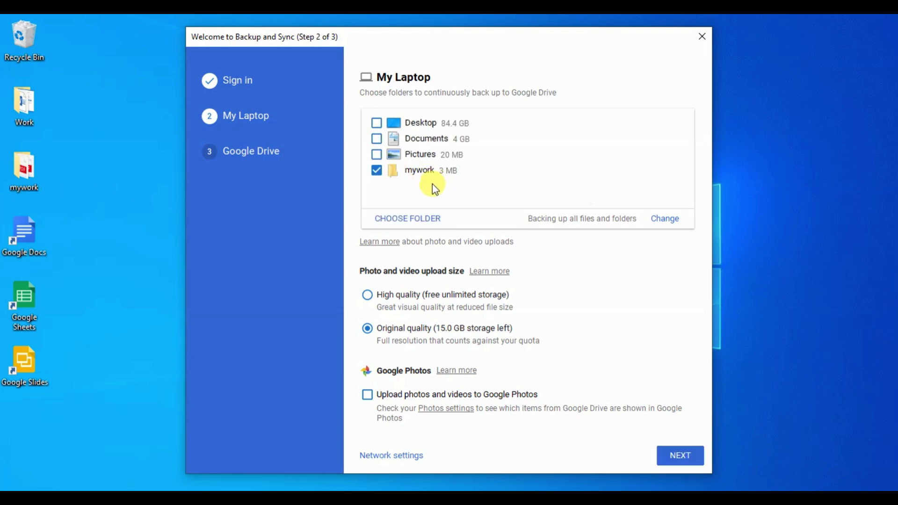
{"action": "double_click", "coordinate": [38, 184]}
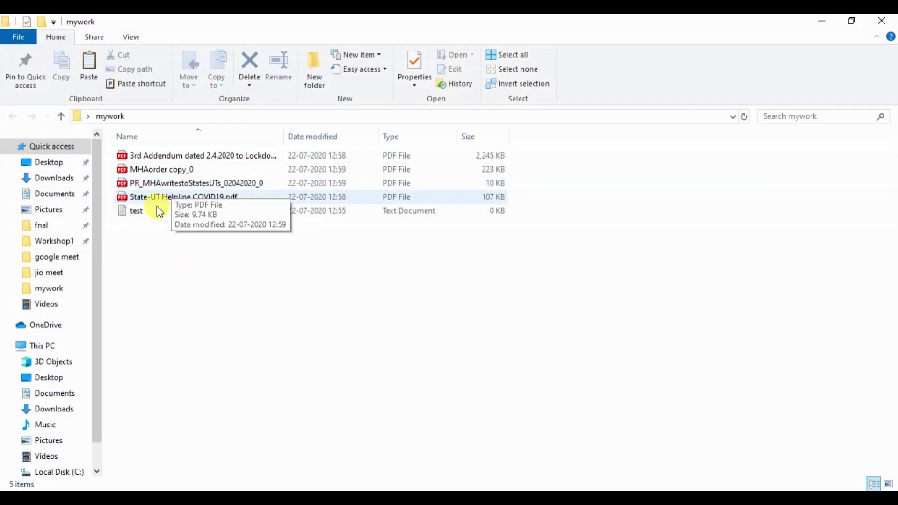
{"action": "left_click", "coordinate": [881, 21]}
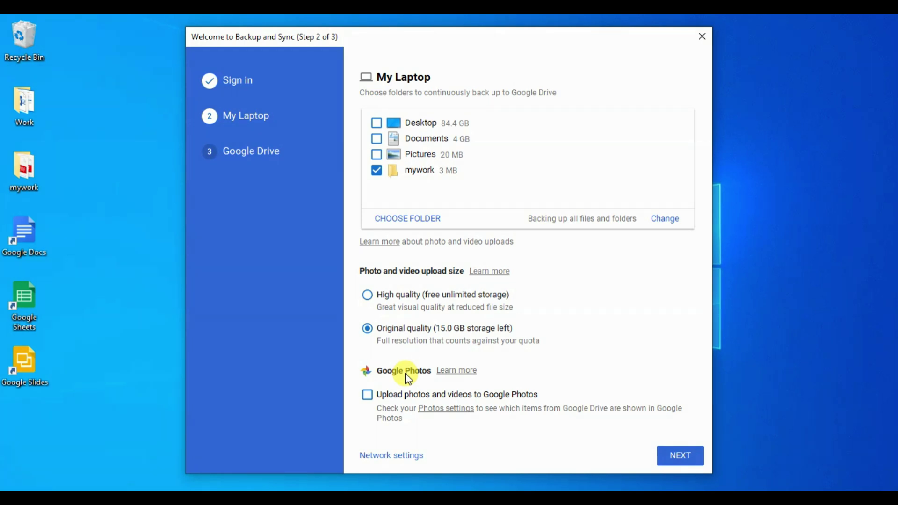
- Advance to the Google Drive step and create a new 'mydrive' folder on the desktop
{"action": "left_click", "coordinate": [669, 460]}
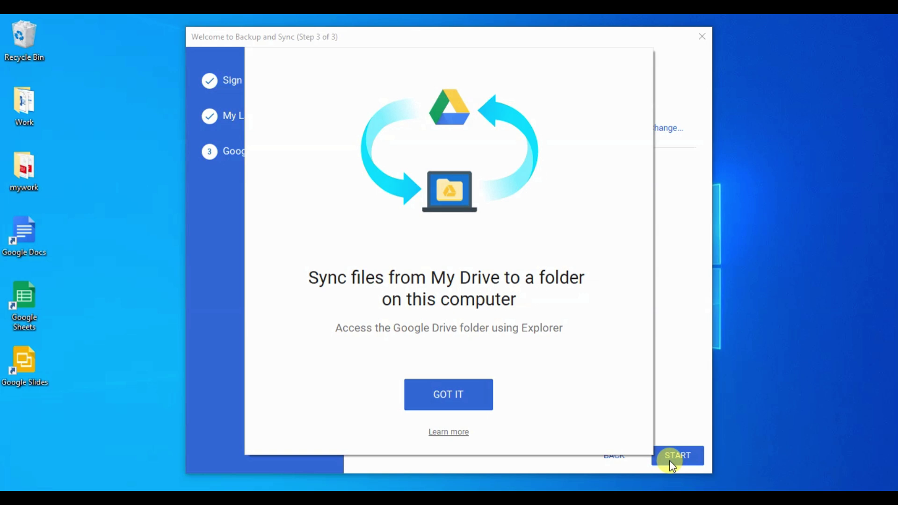
{"action": "right_click", "coordinate": [38, 230]}
{"action": "mouse_move", "coordinate": [79, 390]}
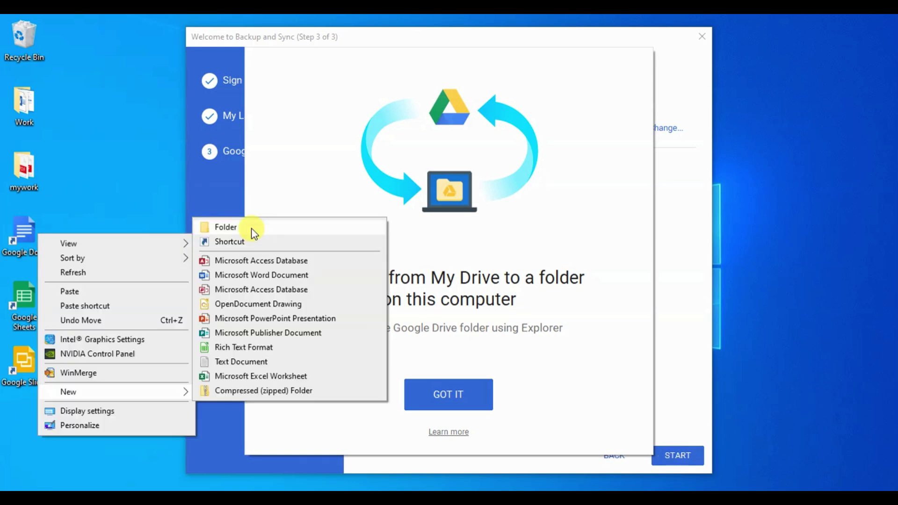
{"action": "left_click", "coordinate": [250, 229]}
{"action": "type", "text": "m"}
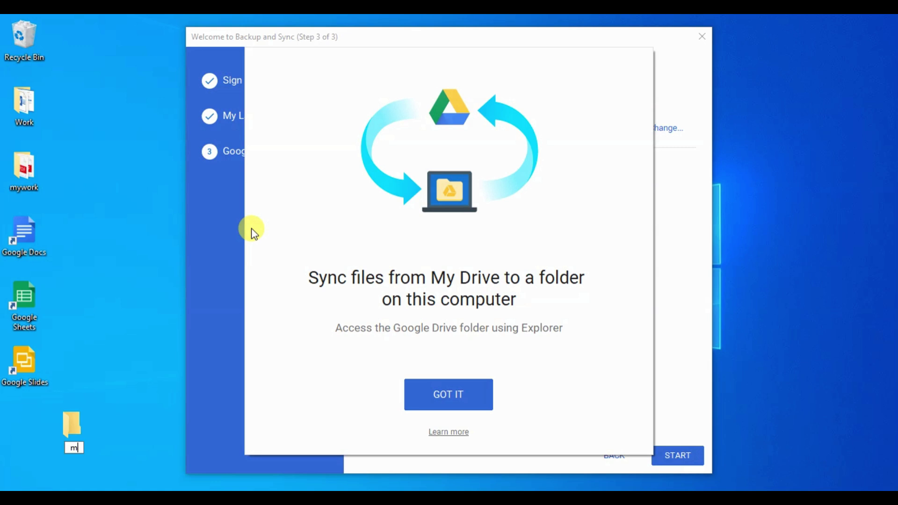
{"action": "type", "text": "ydrive"}
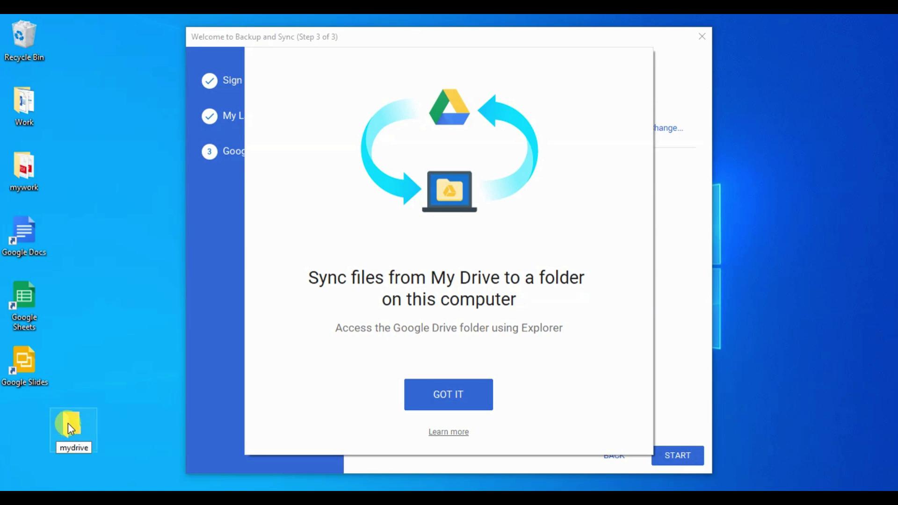
{"action": "left_click_drag", "start_coordinate": [68, 423], "coordinate": [19, 409]}
{"action": "left_click", "coordinate": [88, 399]}
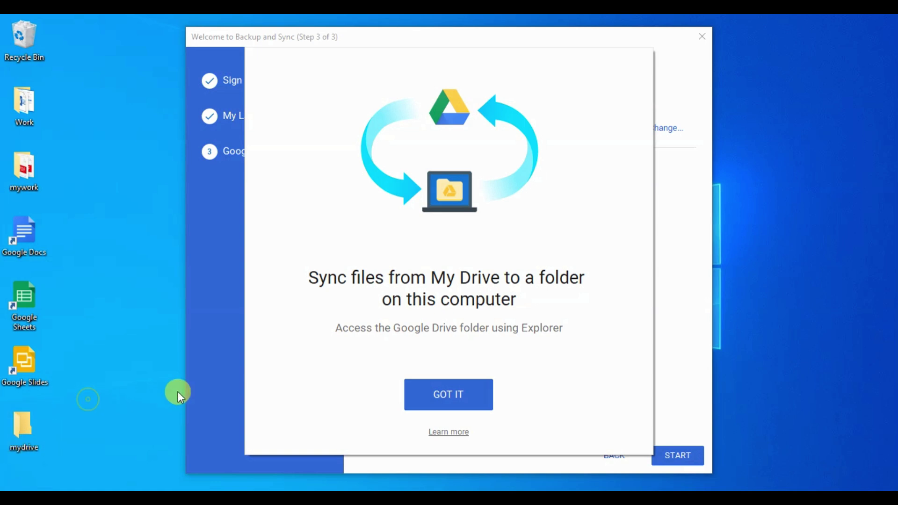
- Set Desktop > mydrive as the My Drive sync folder and start syncing
{"action": "left_click", "coordinate": [435, 392]}
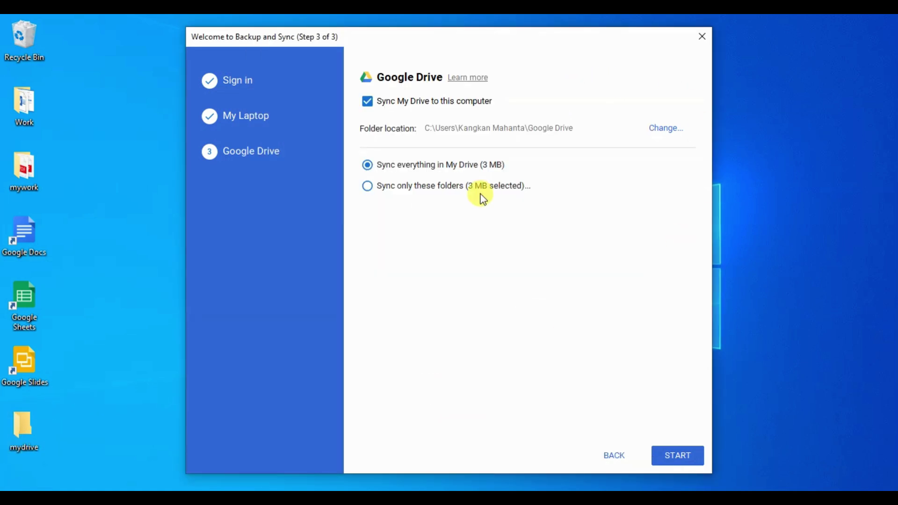
{"action": "left_click", "coordinate": [661, 131]}
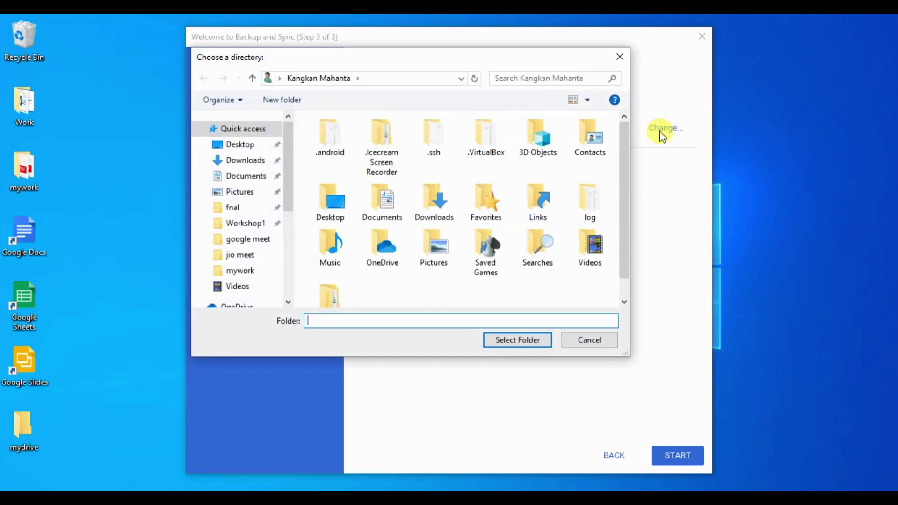
{"action": "left_click", "coordinate": [239, 145]}
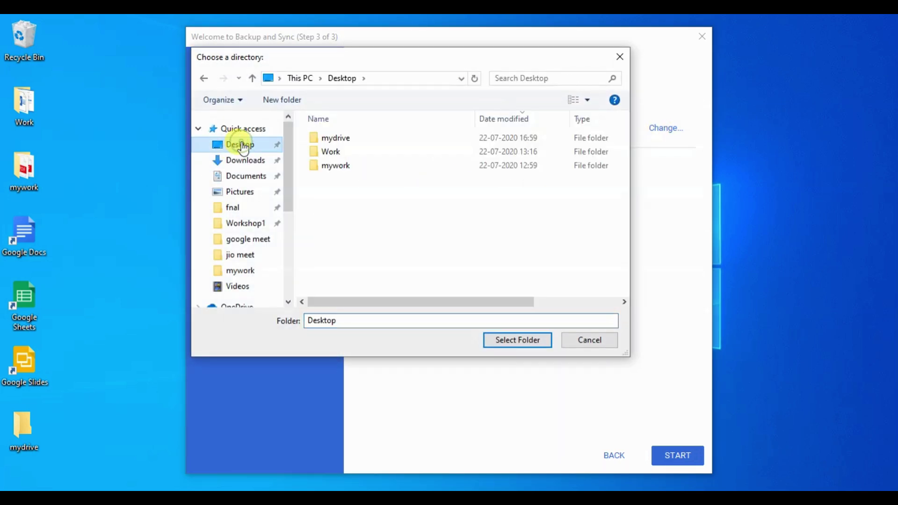
{"action": "double_click", "coordinate": [339, 139]}
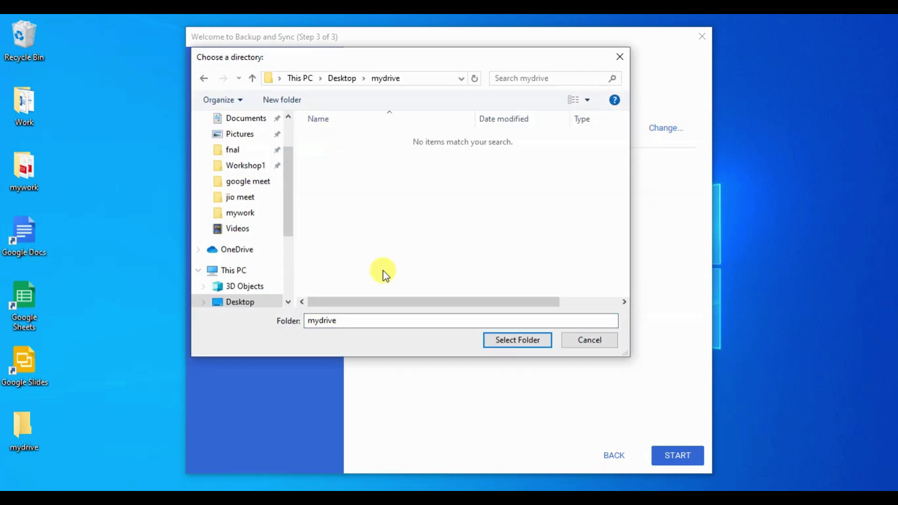
{"action": "left_click", "coordinate": [510, 340]}
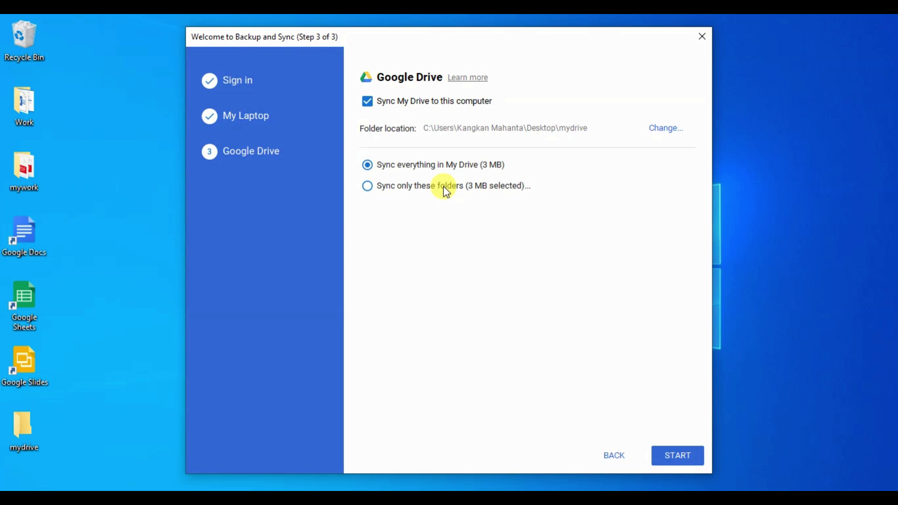
{"action": "left_click", "coordinate": [682, 456]}
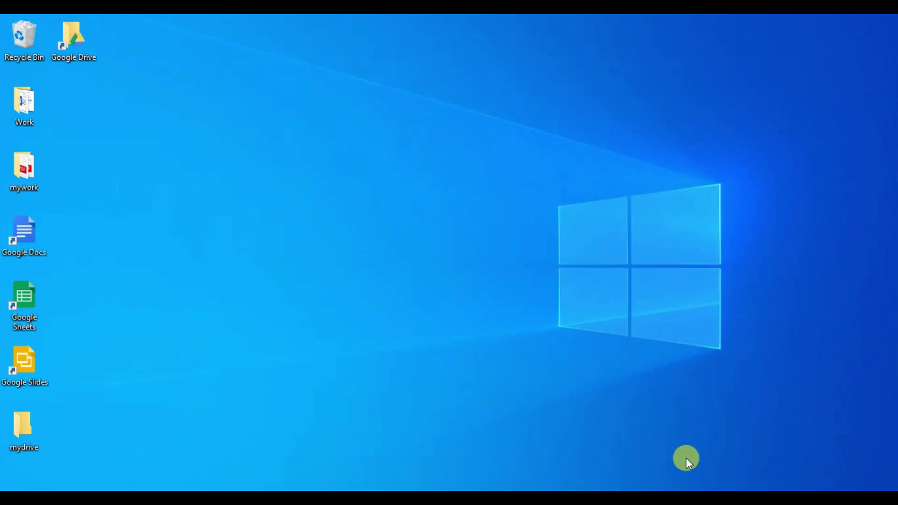
{"action": "left_click", "coordinate": [872, 375]}
{"action": "left_click", "coordinate": [26, 165]}
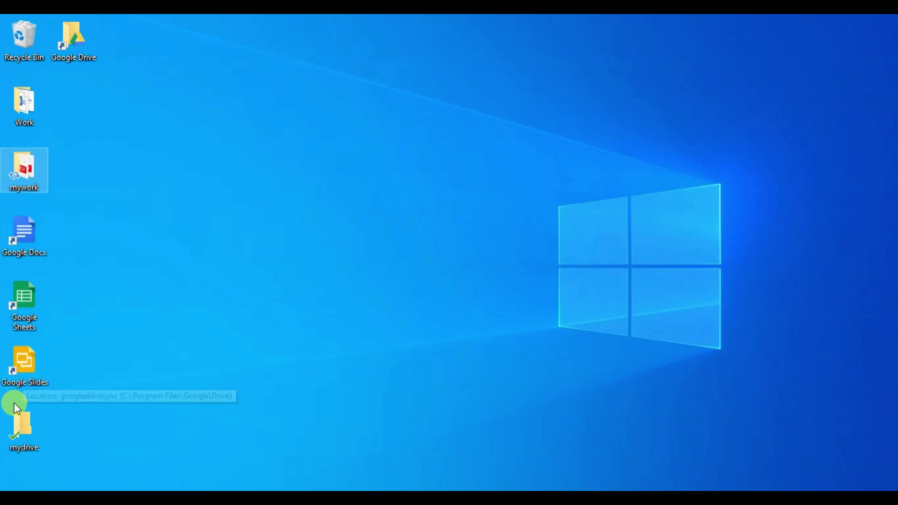
{"action": "left_click", "coordinate": [14, 422]}
{"action": "left_click", "coordinate": [36, 185]}
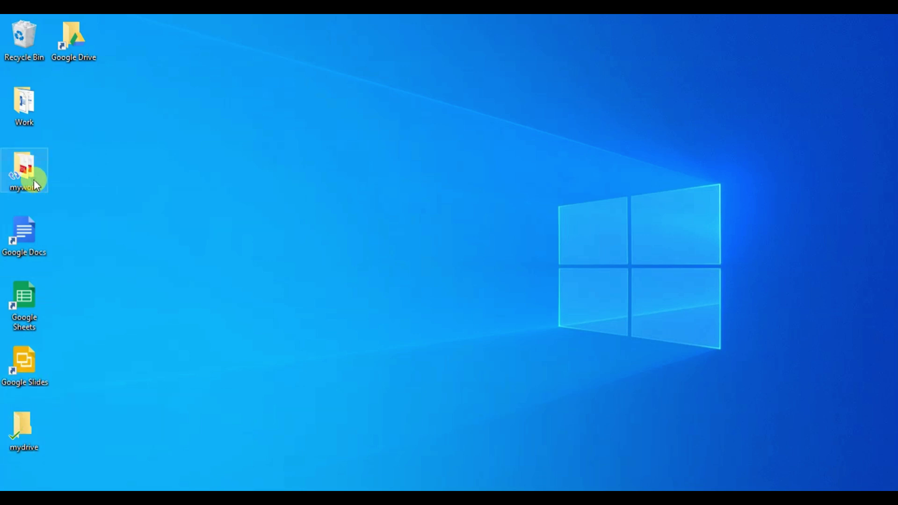
{"action": "double_click", "coordinate": [37, 185]}
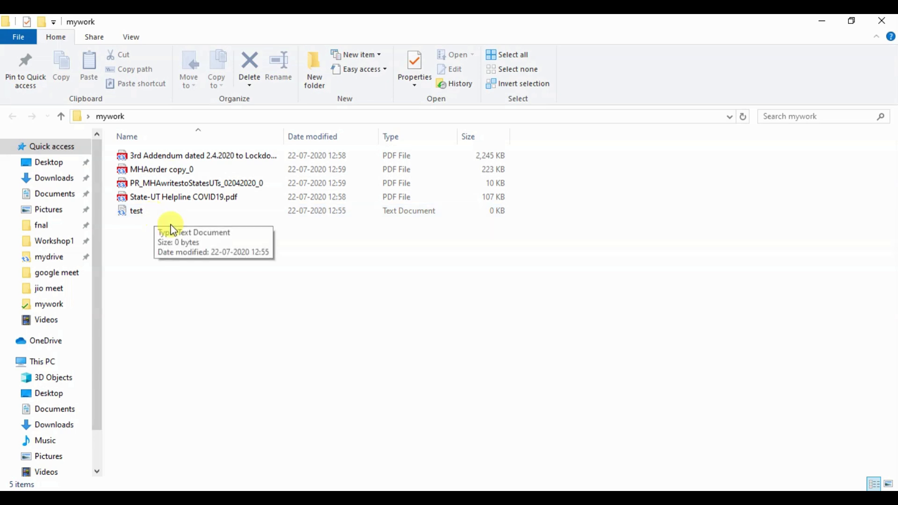
{"action": "left_click", "coordinate": [882, 20]}
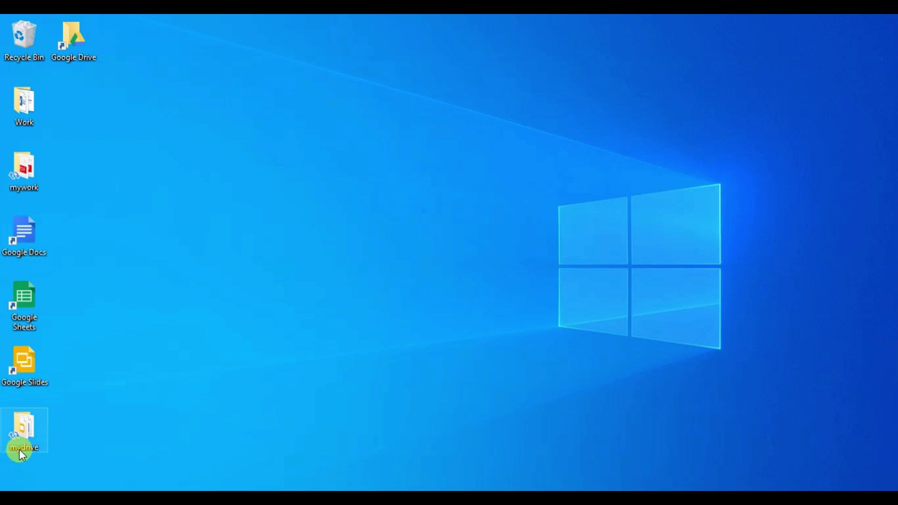
{"action": "double_click", "coordinate": [19, 451]}
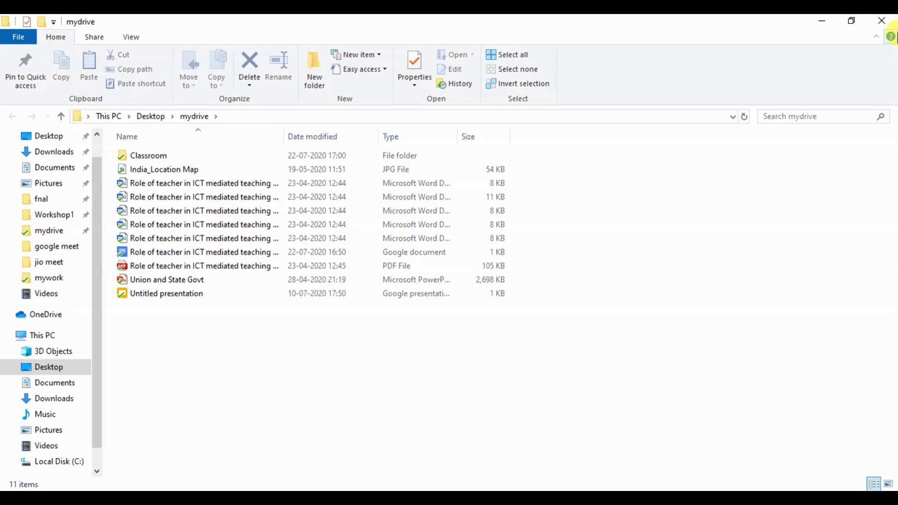
{"action": "left_click", "coordinate": [892, 21]}
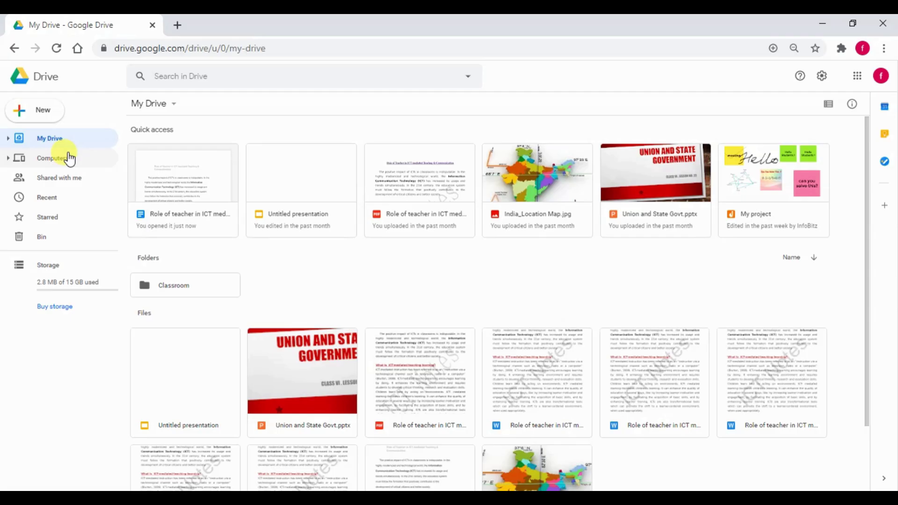
- Rename the synced computer 'My Laptop' to 'My infobitz Laptop' under Computers
{"action": "left_click", "coordinate": [70, 157]}
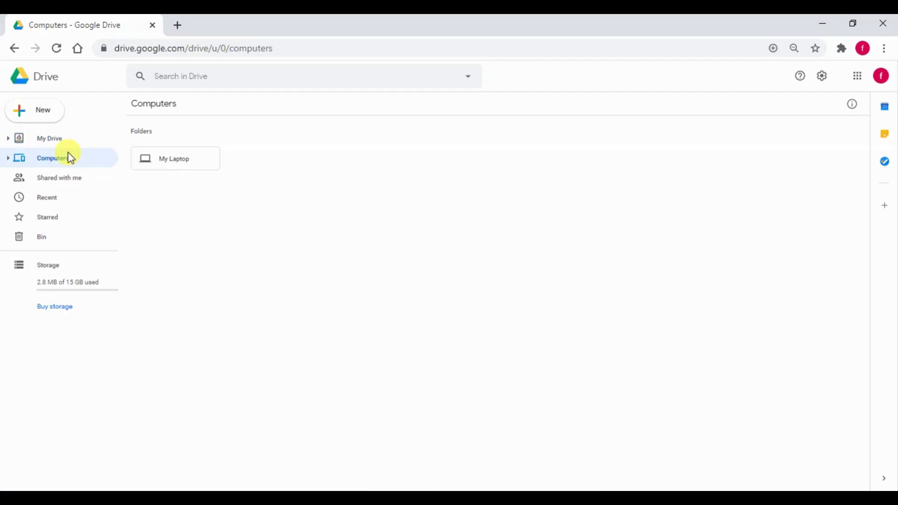
{"action": "left_click", "coordinate": [146, 164]}
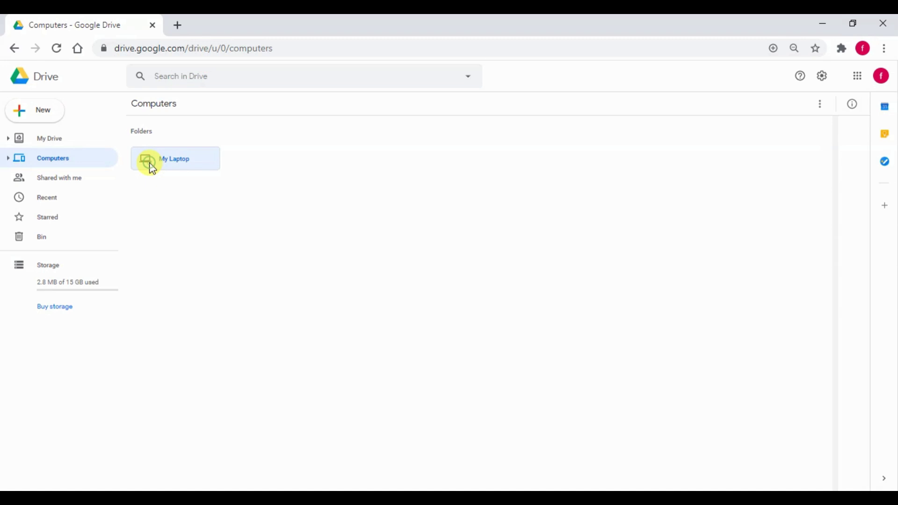
{"action": "right_click", "coordinate": [147, 163]}
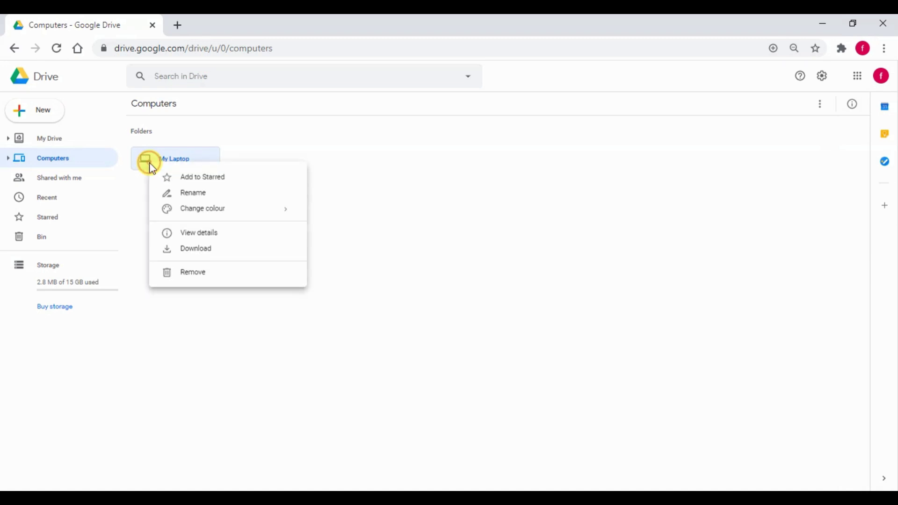
{"action": "left_click", "coordinate": [210, 196]}
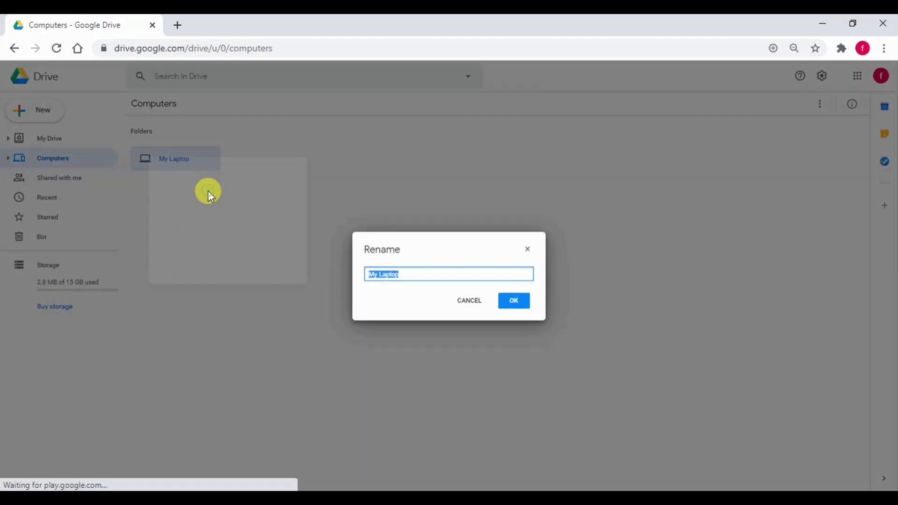
{"action": "left_click", "coordinate": [376, 274]}
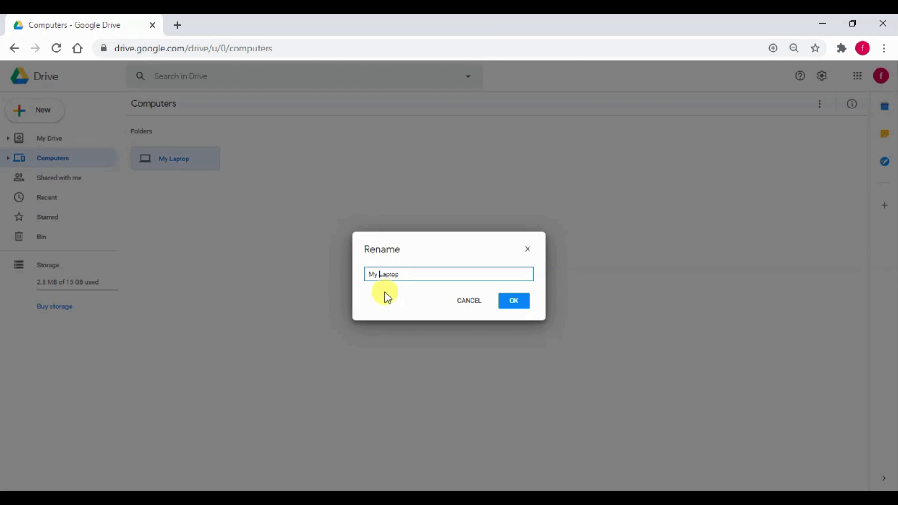
{"action": "type", "text": "infobitz"}
{"action": "left_click", "coordinate": [515, 304]}
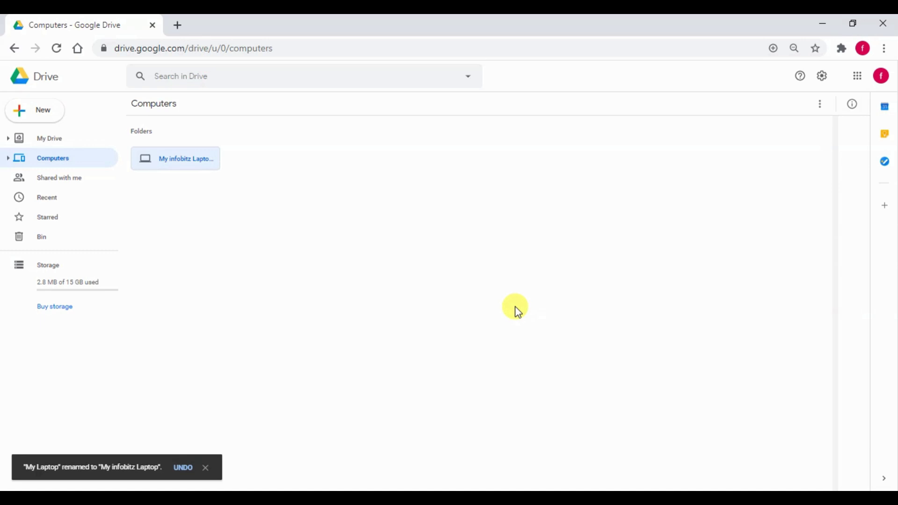
{"action": "left_click", "coordinate": [243, 283]}
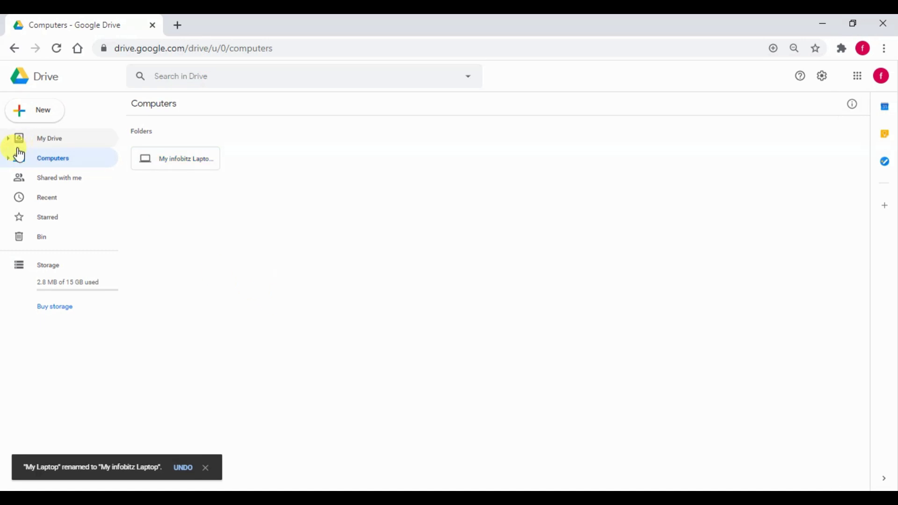
- Open My infobitz Laptop from the sidebar and enter its mywork folder
{"action": "left_click", "coordinate": [7, 158]}
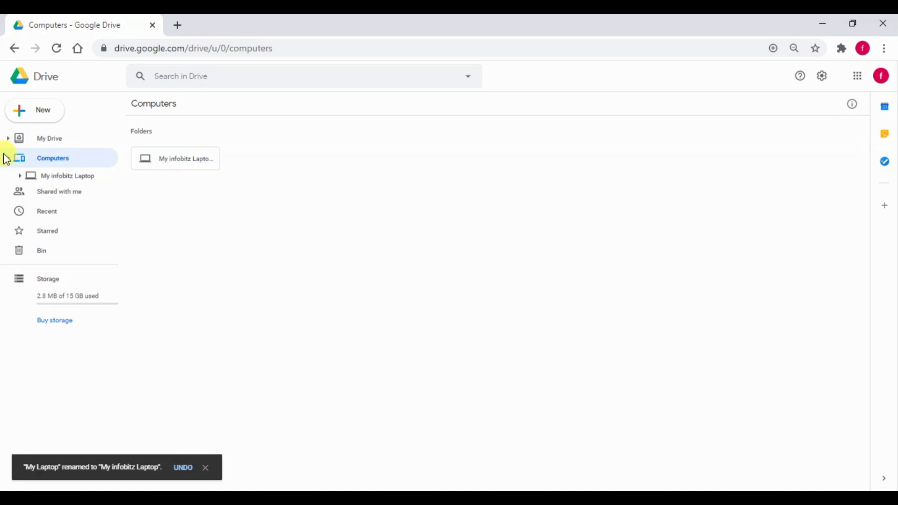
{"action": "left_click", "coordinate": [56, 177]}
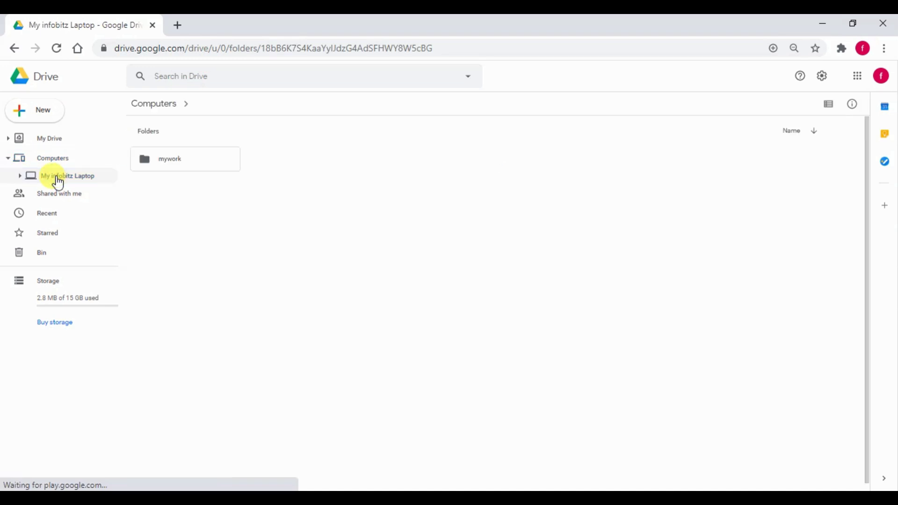
{"action": "double_click", "coordinate": [167, 163]}
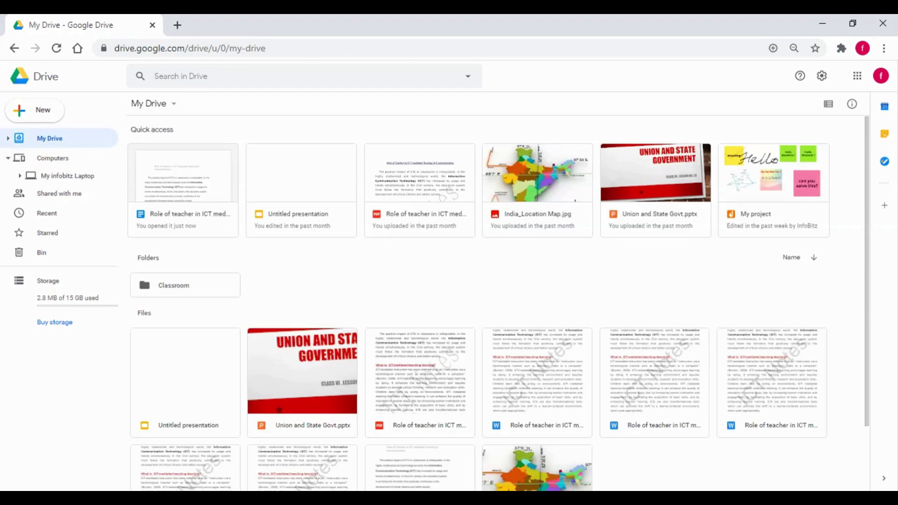
- Leave the Drive browser for the Windows desktop showing the synced mywork and mydrive folders
{"action": "key", "text": "super+d"}
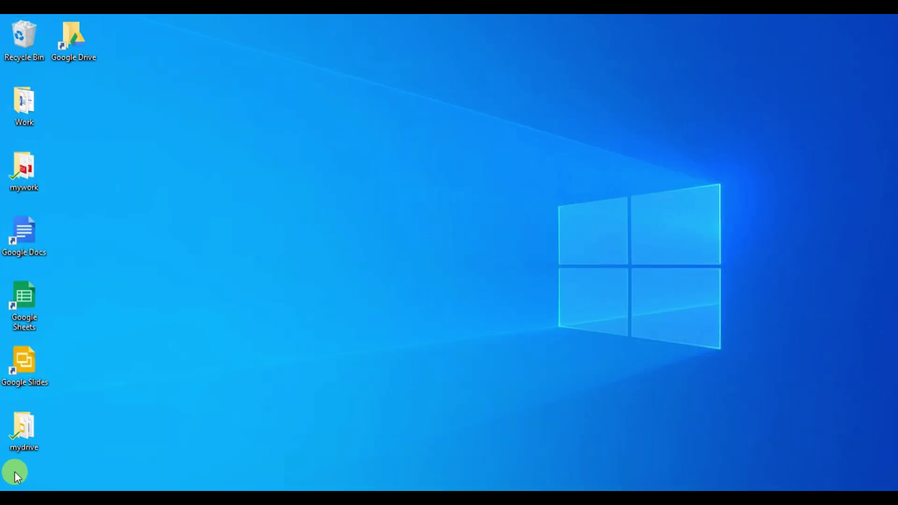
- Look inside the desktop mydrive folder in File Explorer, then close that window
{"action": "double_click", "coordinate": [24, 435]}
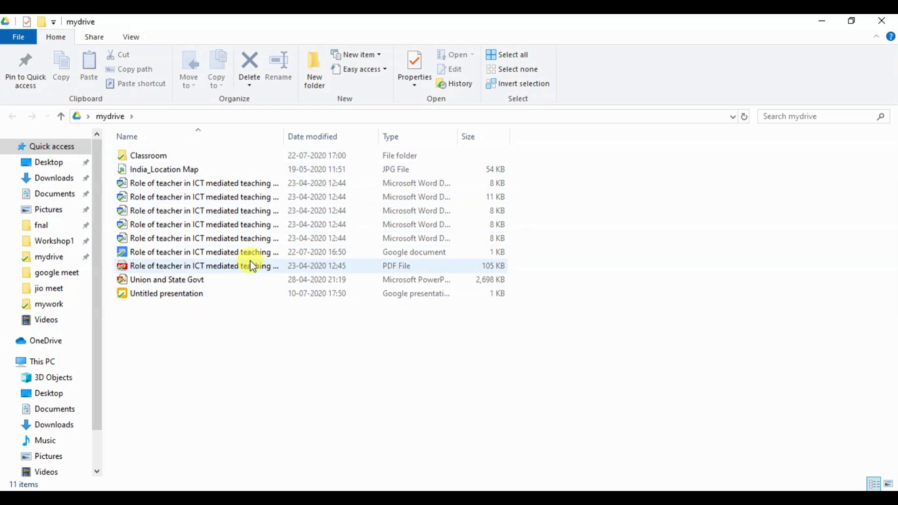
{"action": "left_click", "coordinate": [888, 21]}
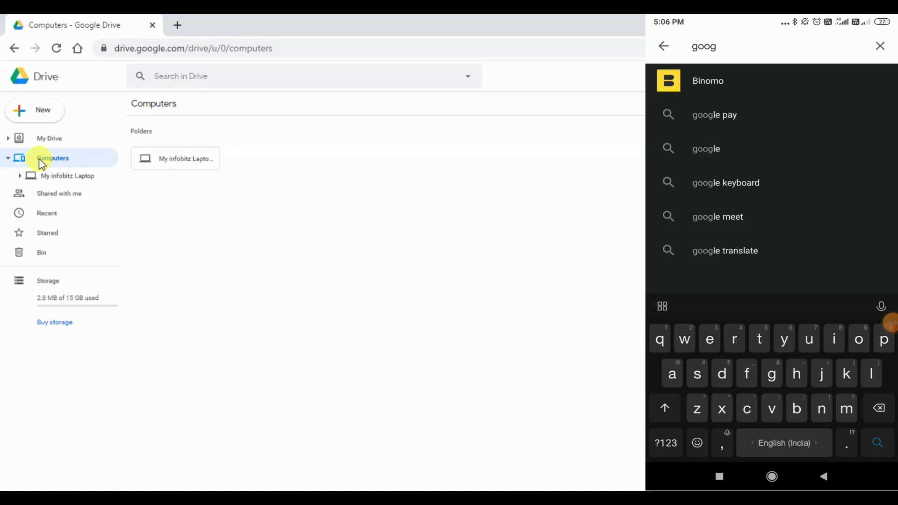
- Search the Play Store for google drive and enter the Google account sign-in details
{"action": "type", "text": "le d"}
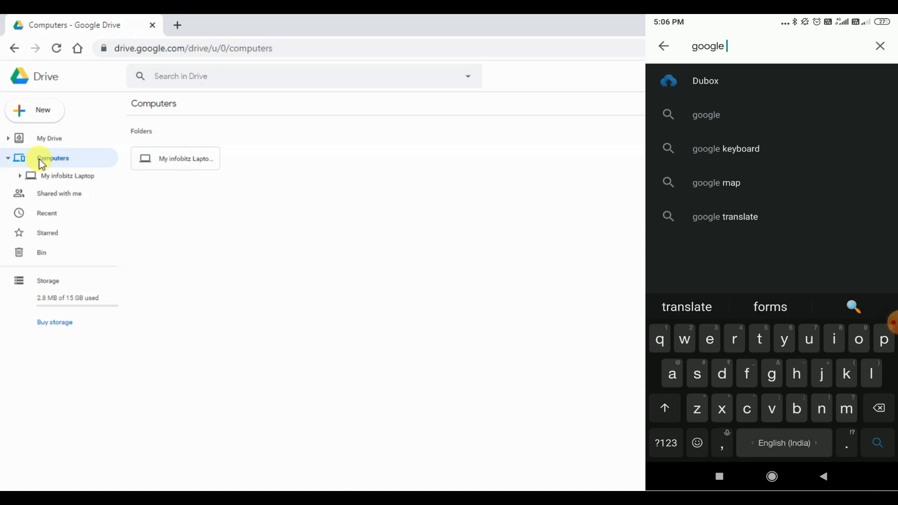
{"action": "type", "text": "ri"}
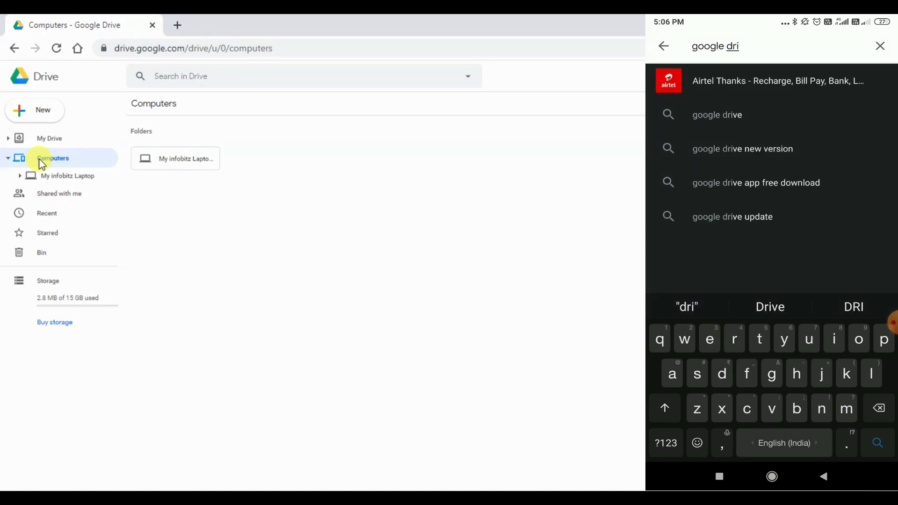
{"action": "left_click", "coordinate": [717, 115]}
{"action": "left_click", "coordinate": [716, 114]}
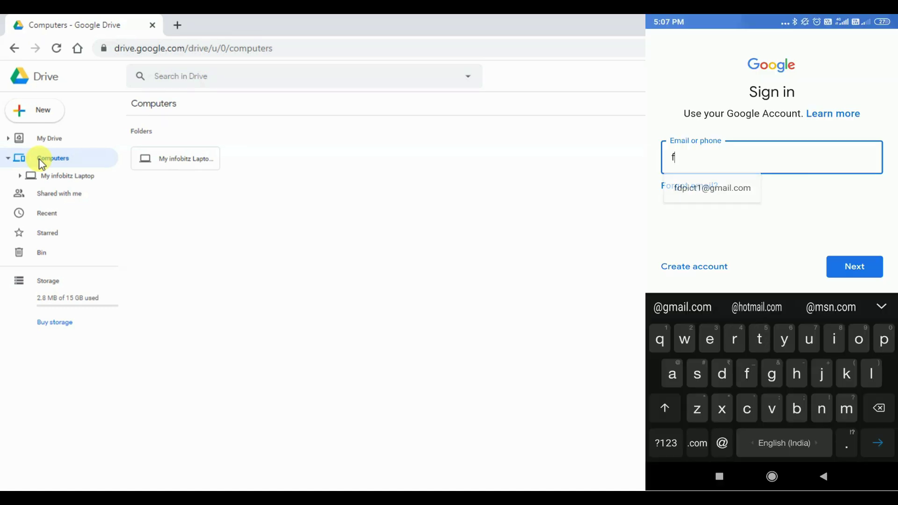
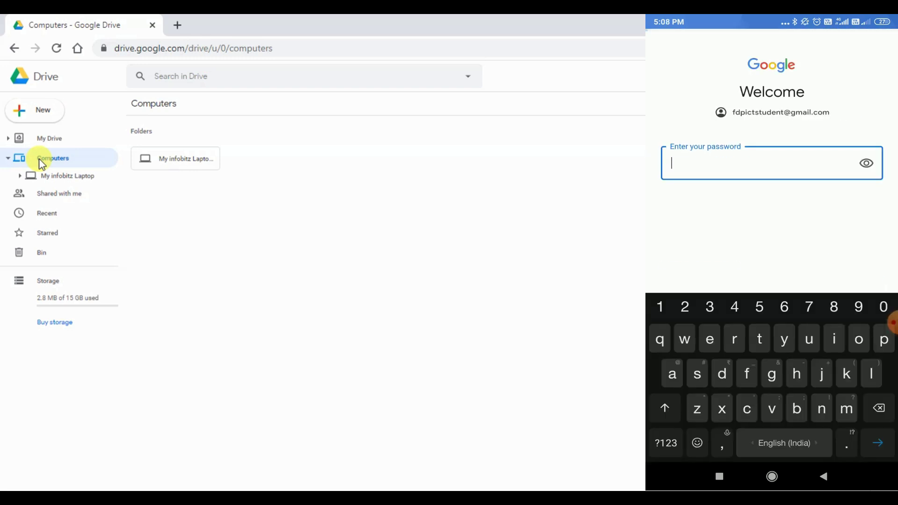
{"action": "type", "text": "iip"}
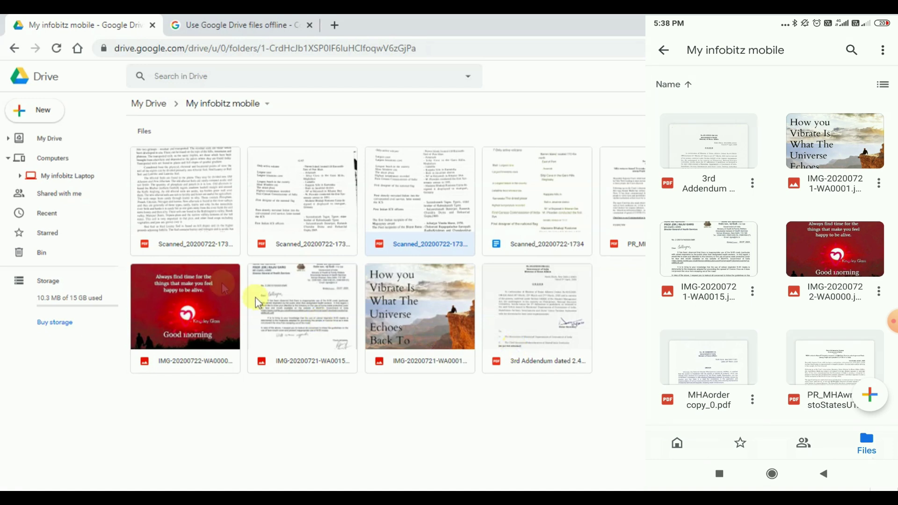
- Open the first scanned PDF with Google Docs, review the converted text, and paste 'mountains' into search
{"action": "left_click", "coordinate": [167, 205]}
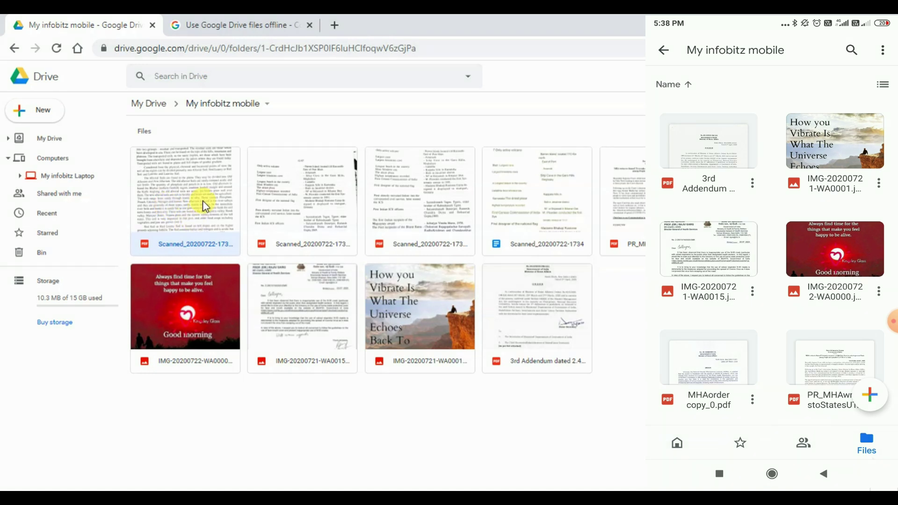
{"action": "right_click", "coordinate": [197, 206]}
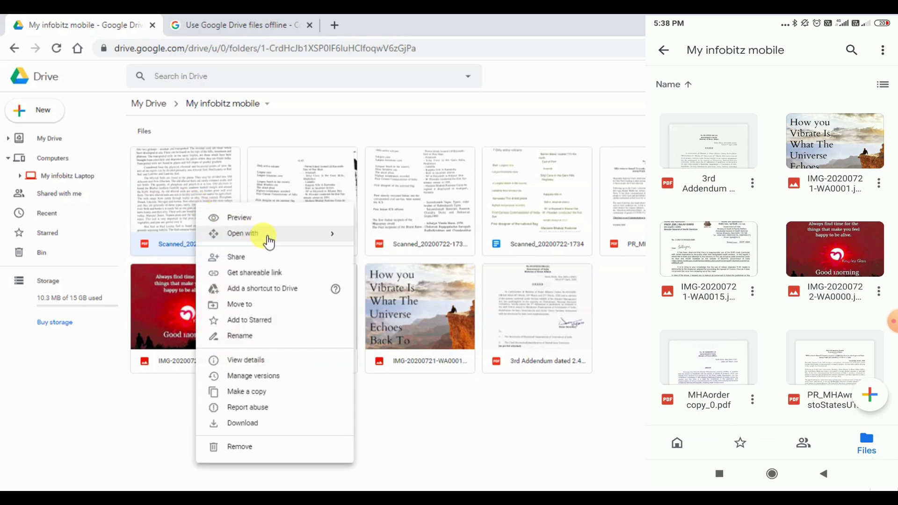
{"action": "mouse_move", "coordinate": [325, 237]}
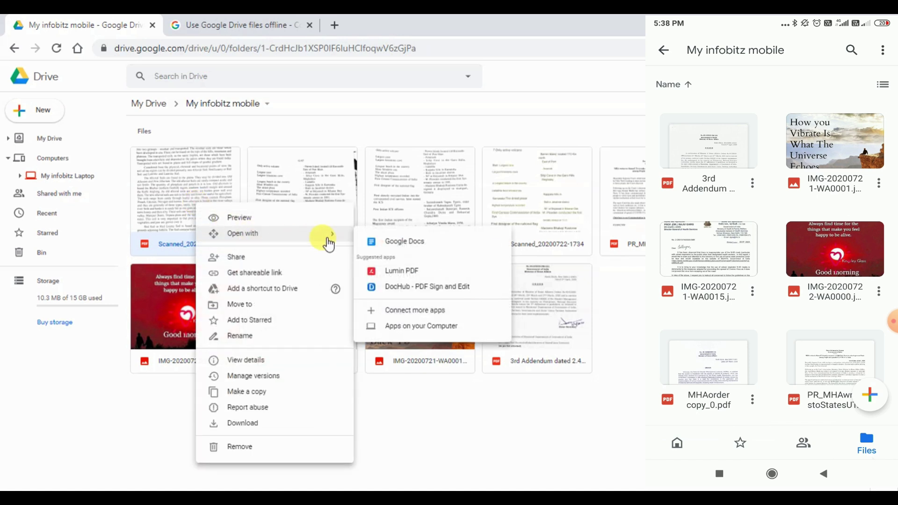
{"action": "left_click", "coordinate": [379, 242]}
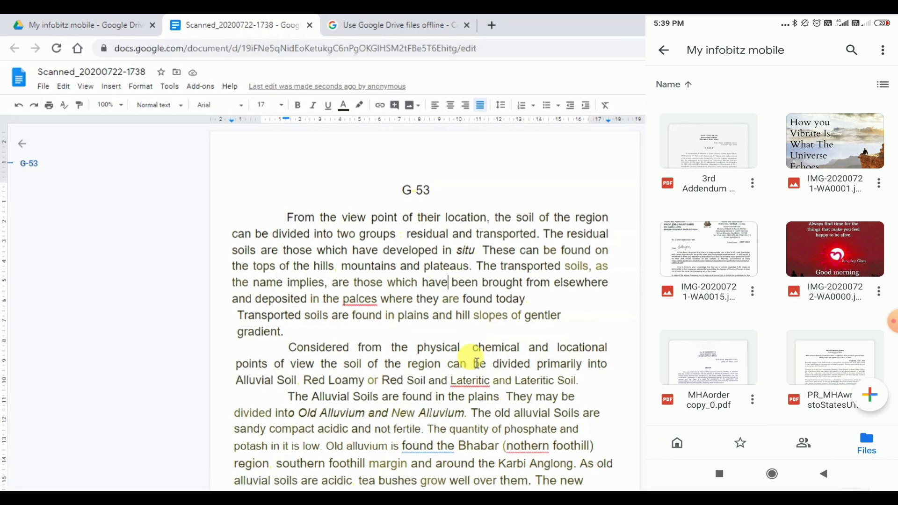
{"action": "scroll", "coordinate": [481, 392], "scroll_direction": "down", "scroll_amount": 20}
{"action": "type", "text": "mountains"}
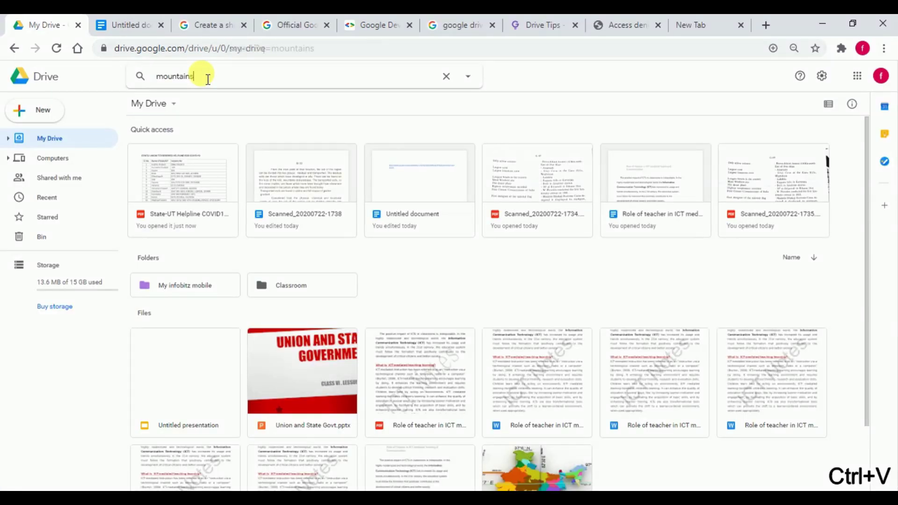
- Run the Drive search for 'mountains' to list the converted scan document and its PDF
{"action": "key", "text": "Return"}
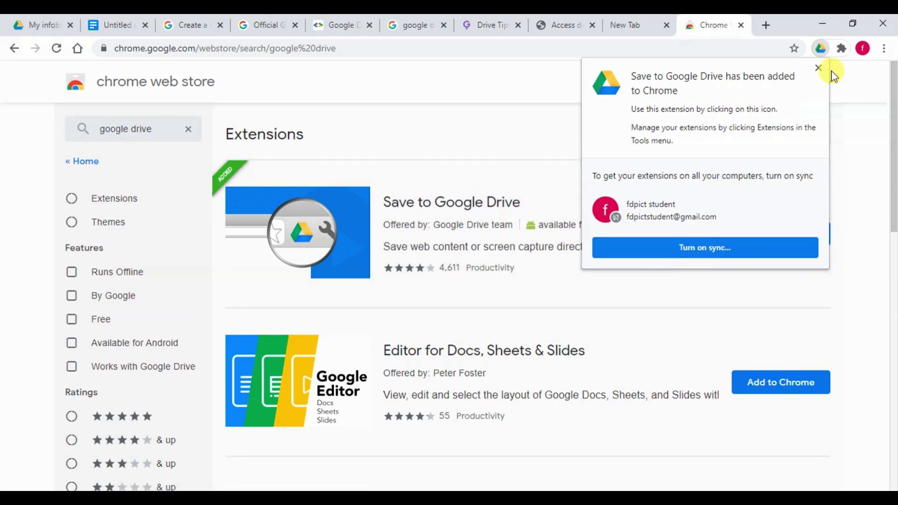
- Dismiss the extension-added notice and pin Save to Google Drive to the Chrome toolbar
{"action": "left_click", "coordinate": [819, 69]}
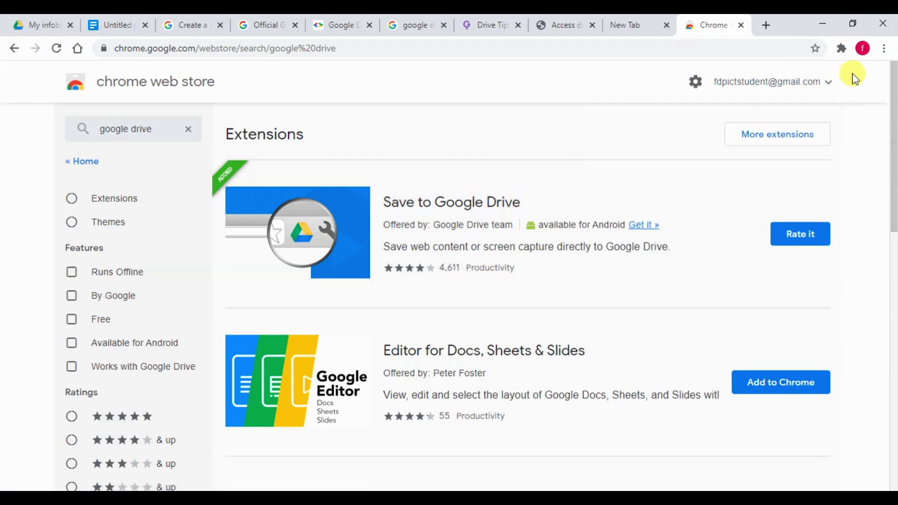
{"action": "left_click", "coordinate": [847, 51]}
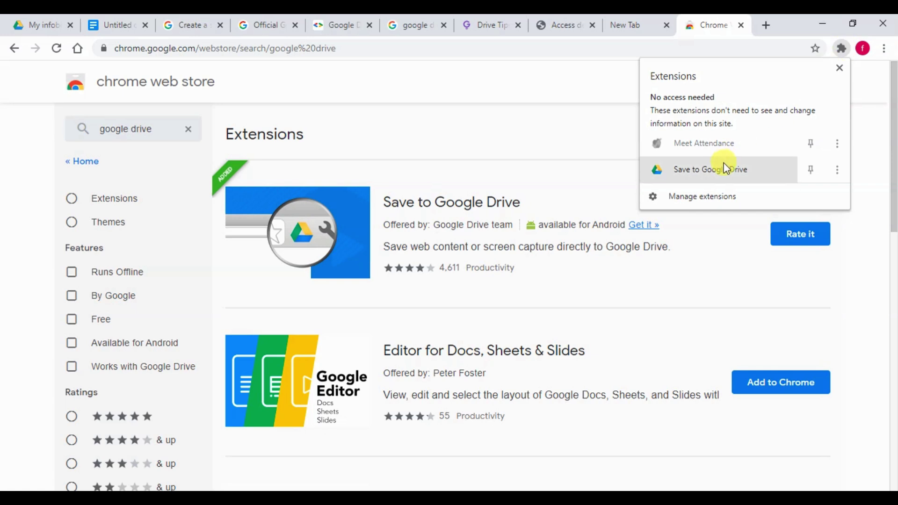
{"action": "left_click", "coordinate": [811, 170]}
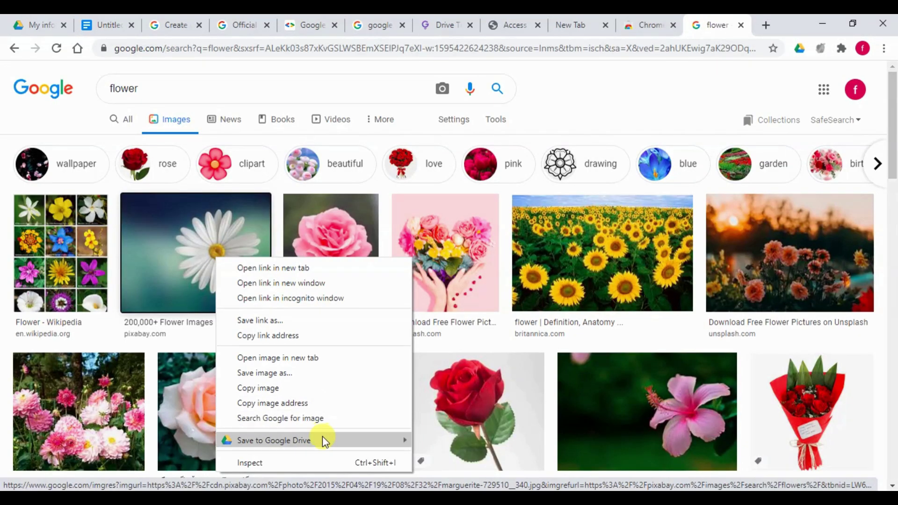
- Save the red rose image to Google Drive, then bring up save options for the sunflower image
{"action": "mouse_move", "coordinate": [321, 436]}
{"action": "left_click", "coordinate": [464, 456]}
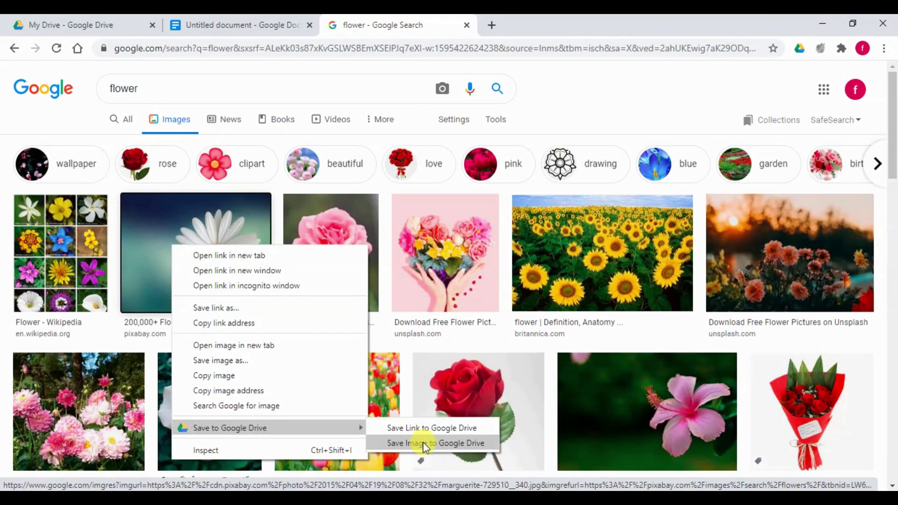
{"action": "left_click", "coordinate": [423, 442]}
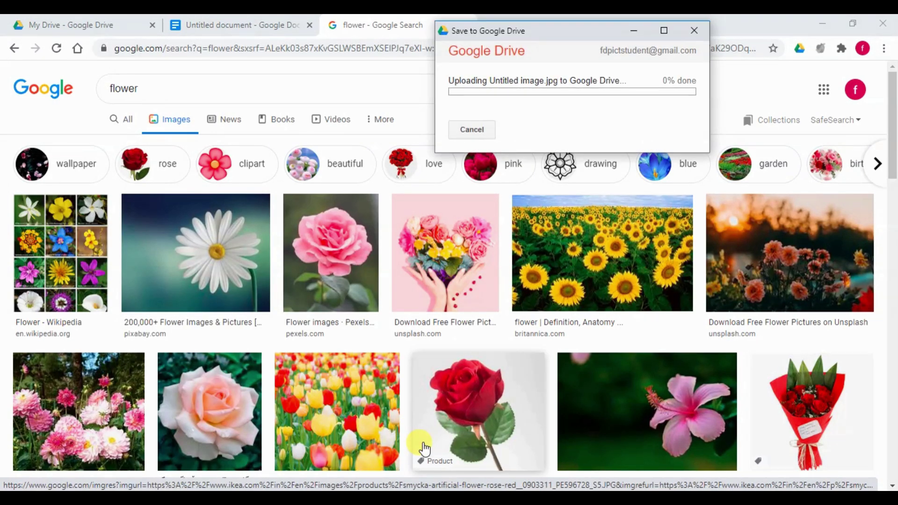
{"action": "left_click", "coordinate": [479, 133]}
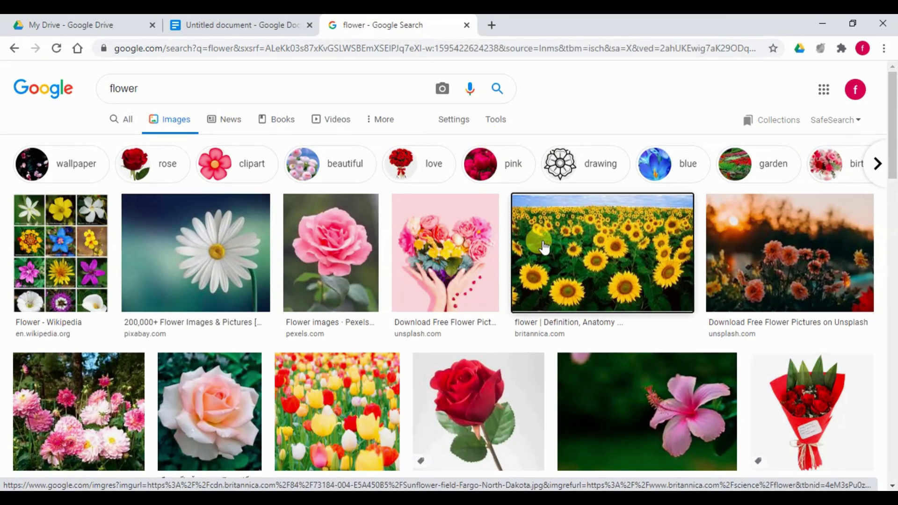
{"action": "right_click", "coordinate": [543, 247]}
{"action": "mouse_move", "coordinate": [732, 426]}
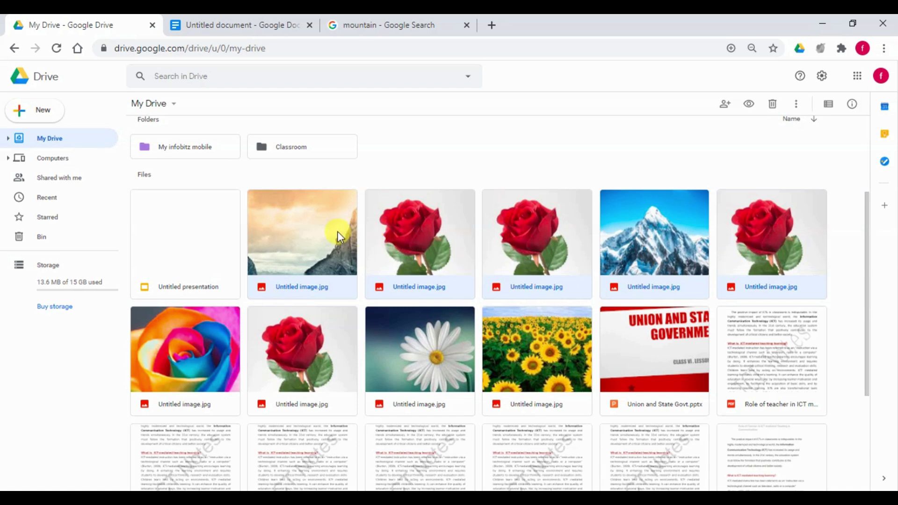
- Move the saved Untitled image.jpg files into the My infobitz mobile folder and open it
{"action": "left_click_drag", "start_coordinate": [338, 231], "coordinate": [150, 218]}
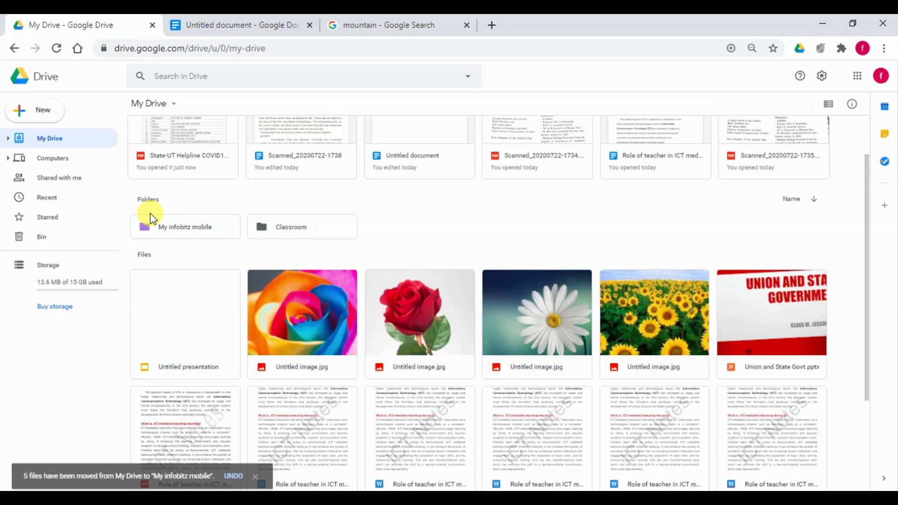
{"action": "left_click_drag", "start_coordinate": [286, 254], "coordinate": [705, 329]}
{"action": "left_click_drag", "start_coordinate": [388, 293], "coordinate": [153, 217]}
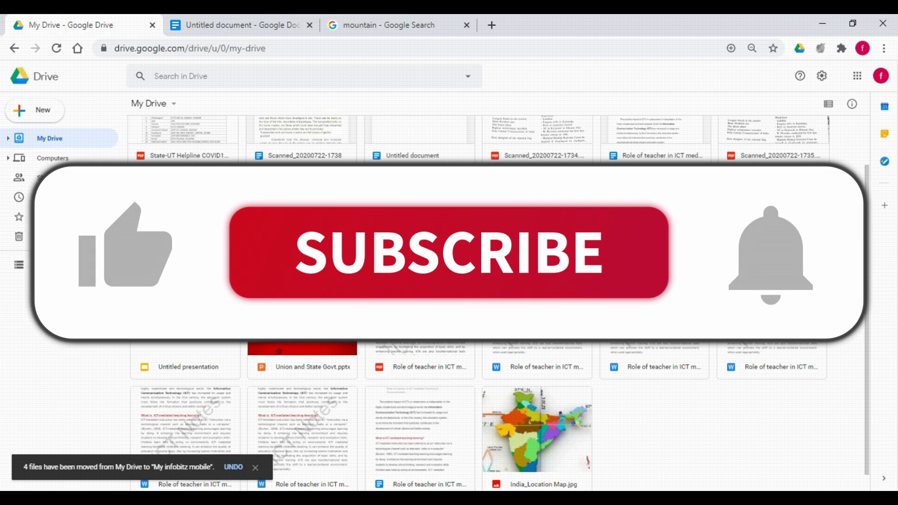
{"action": "double_click", "coordinate": [152, 217]}
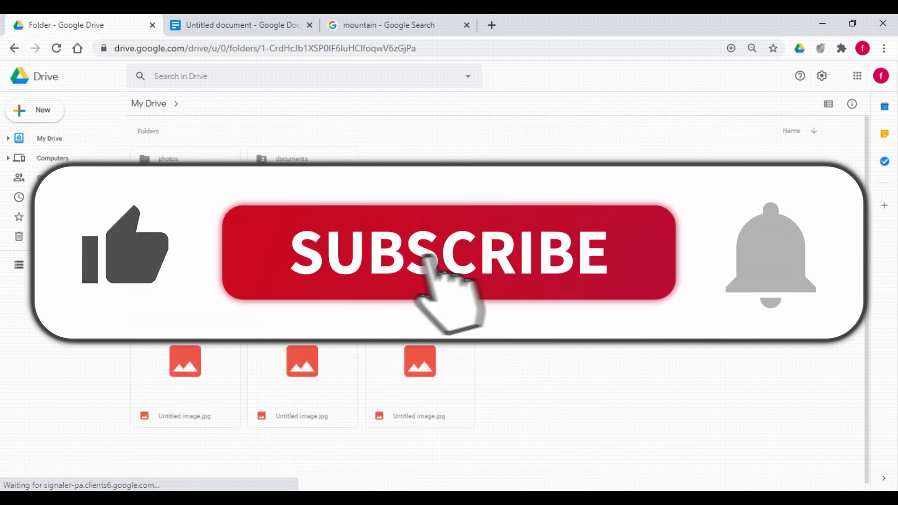